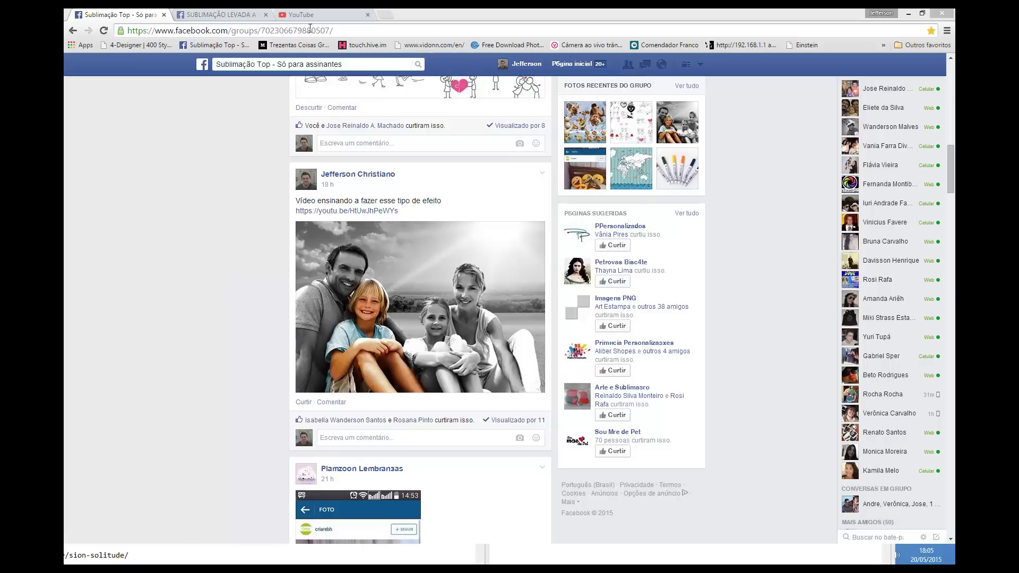
- Minimize Chrome to reveal the 'Sefeitos legais para letras' folder of bokeh files
{"action": "left_click", "coordinate": [909, 15]}
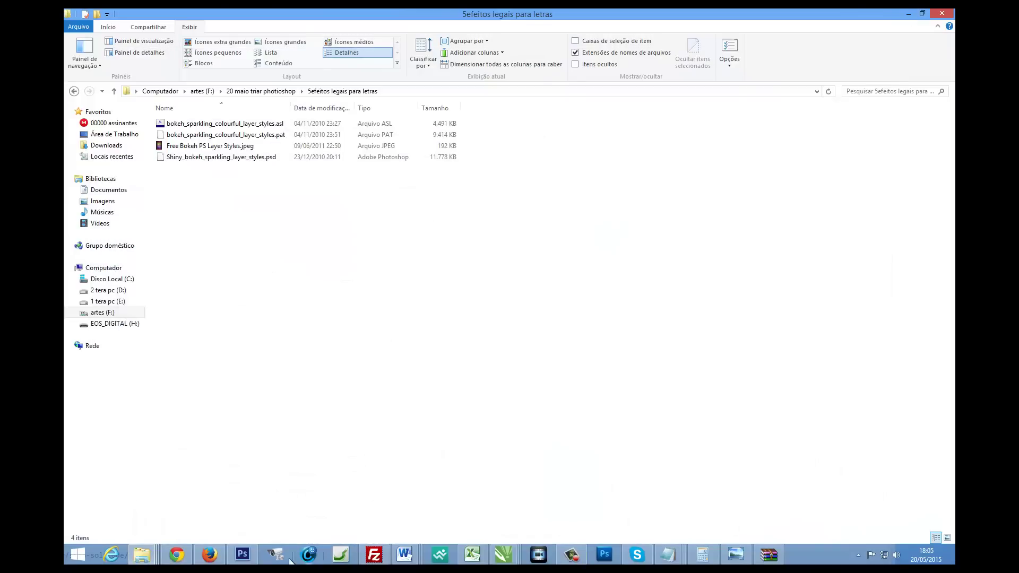
- Switch to Photoshop from the Windows taskbar
{"action": "left_click", "coordinate": [243, 554]}
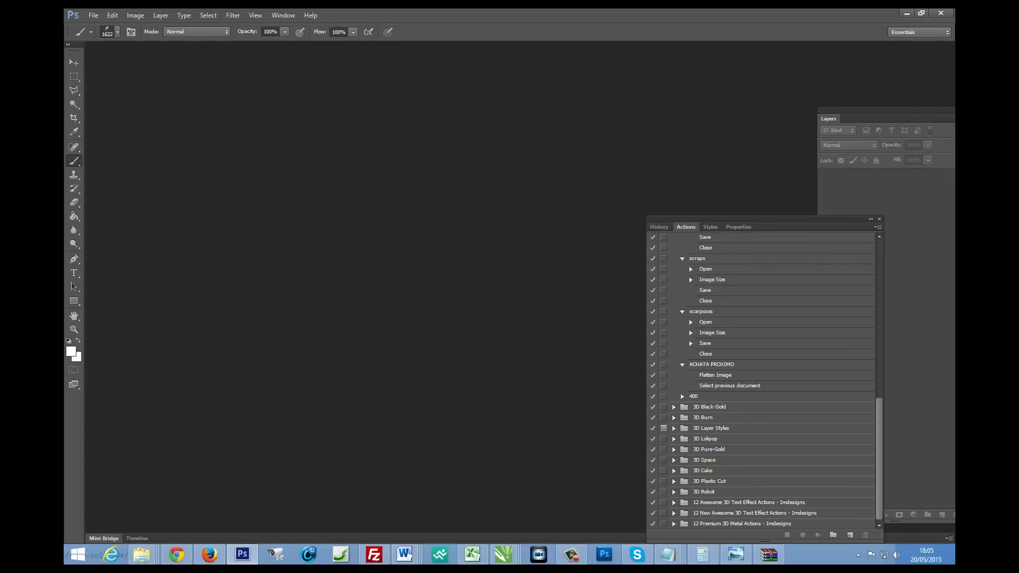
- Open Era do gelo1.png through Era do gelo5.png in Photoshop
{"action": "left_click", "coordinate": [94, 16]}
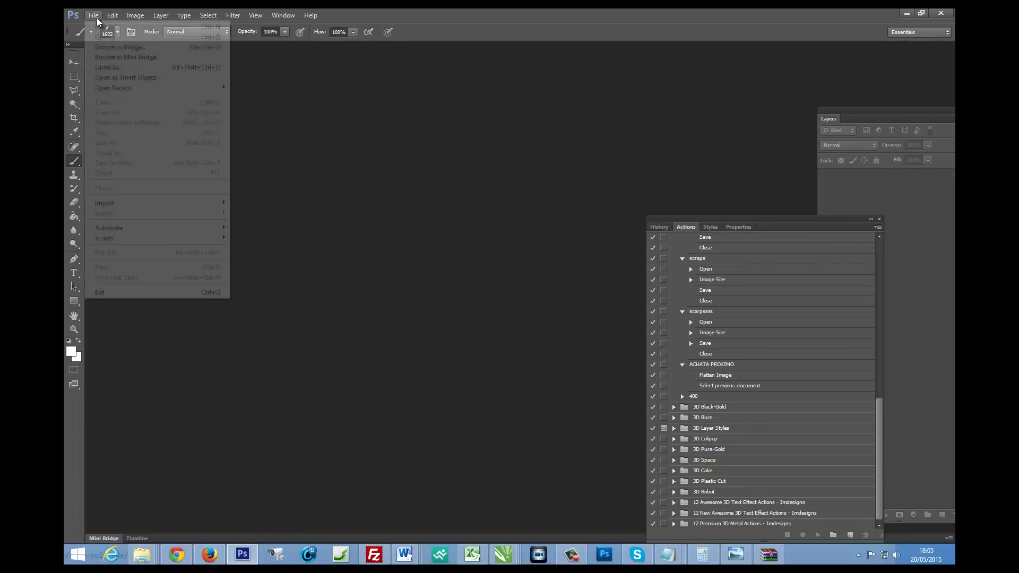
{"action": "left_click", "coordinate": [111, 36]}
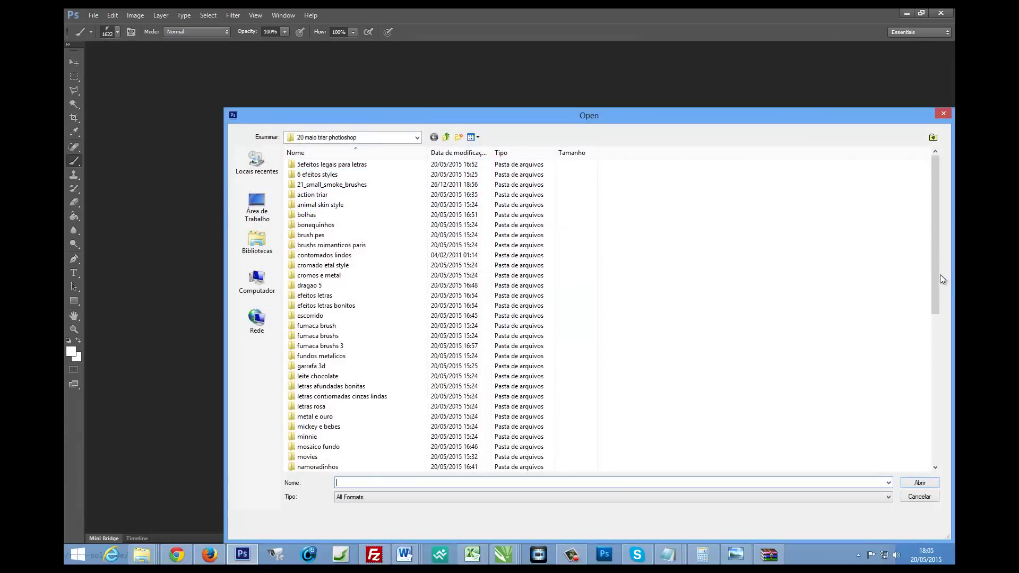
{"action": "left_click_drag", "start_coordinate": [938, 277], "coordinate": [894, 453]}
{"action": "left_click", "coordinate": [321, 366]}
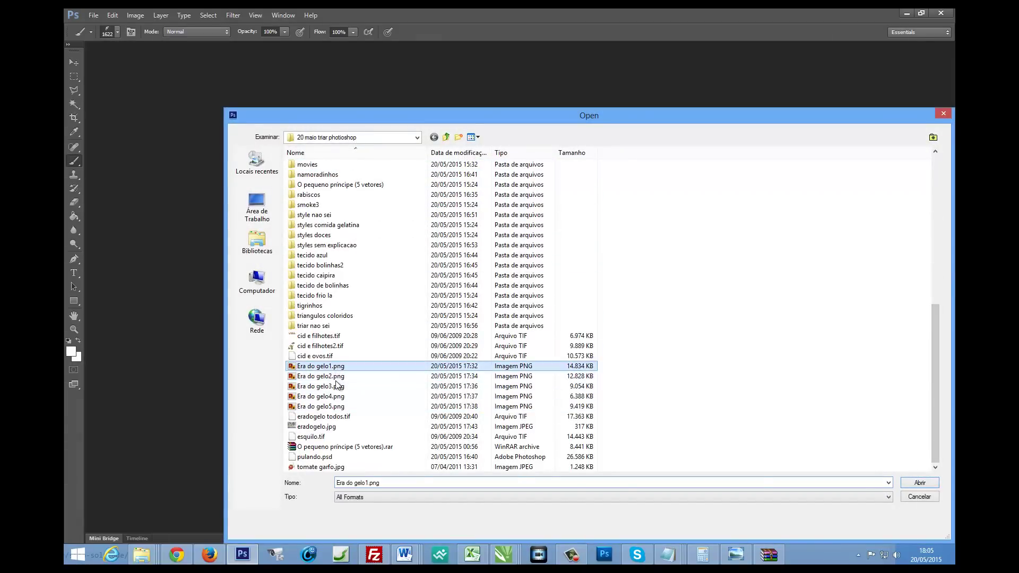
{"action": "left_click", "coordinate": [323, 407], "text": "shift"}
{"action": "left_click", "coordinate": [918, 483]}
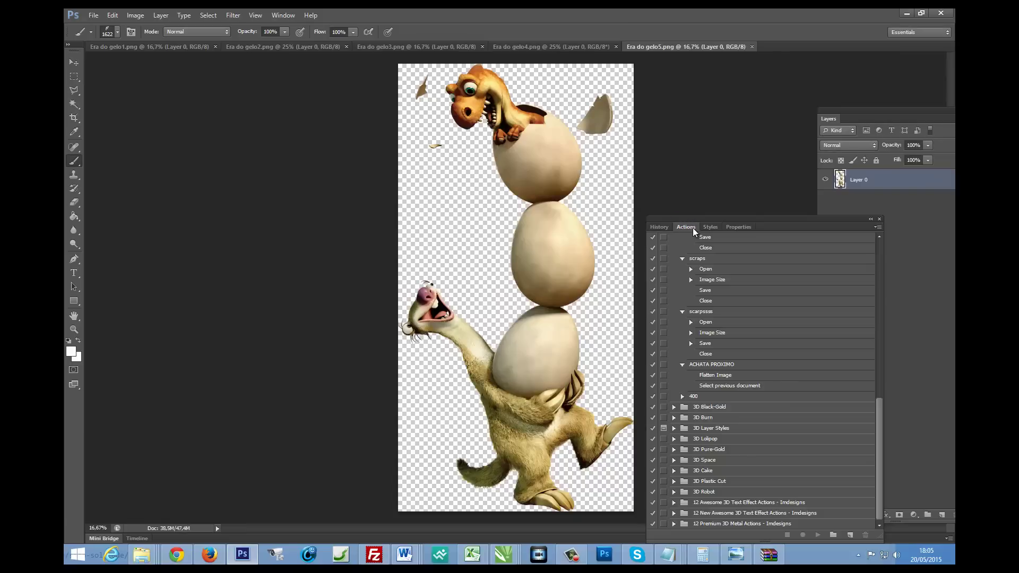
- Move the Actions panel aside, view the Era do gelo1 mammoth, then return to Chrome
{"action": "left_click_drag", "start_coordinate": [754, 223], "coordinate": [790, 200]}
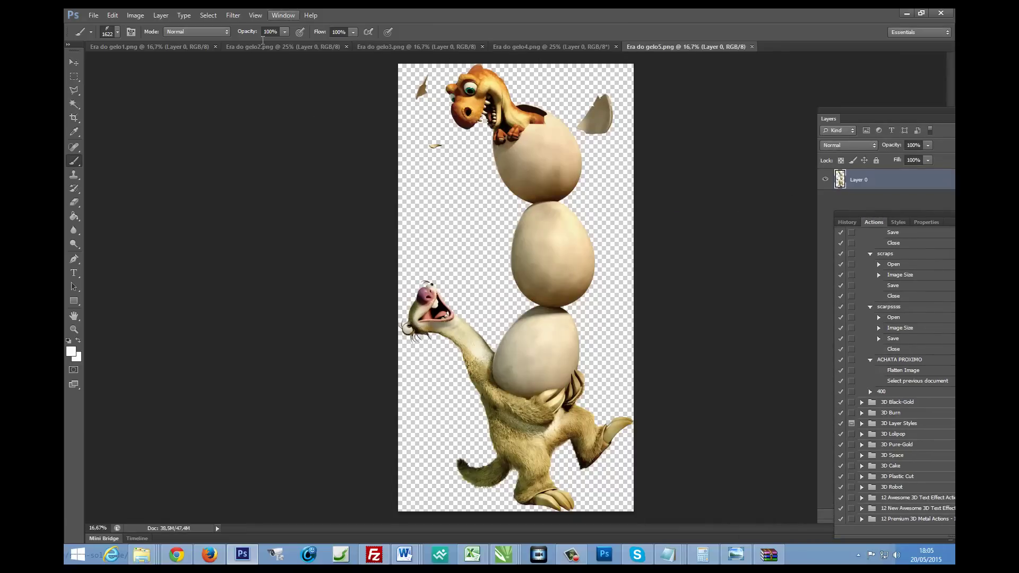
{"action": "left_click", "coordinate": [192, 48]}
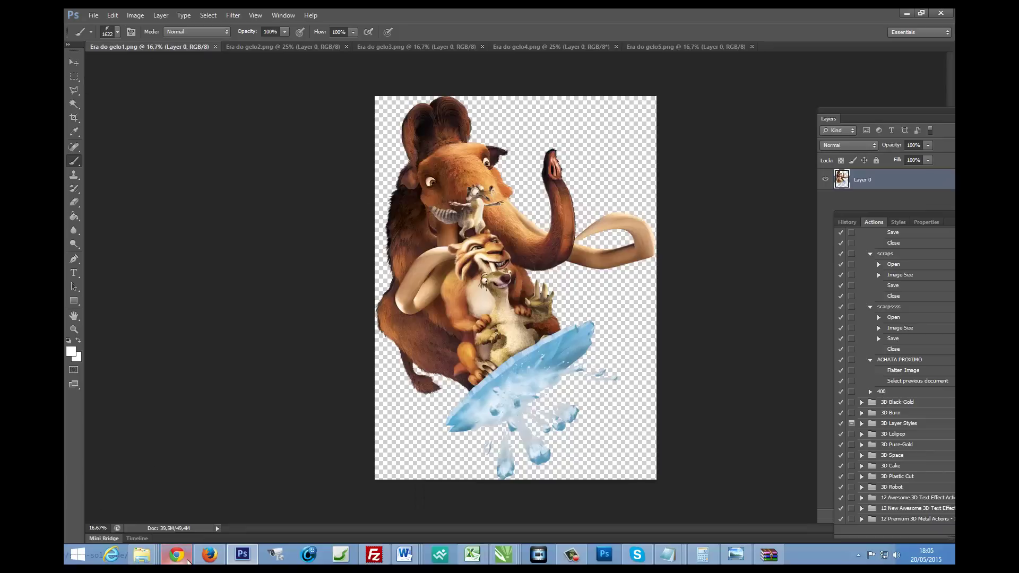
{"action": "left_click", "coordinate": [177, 555]}
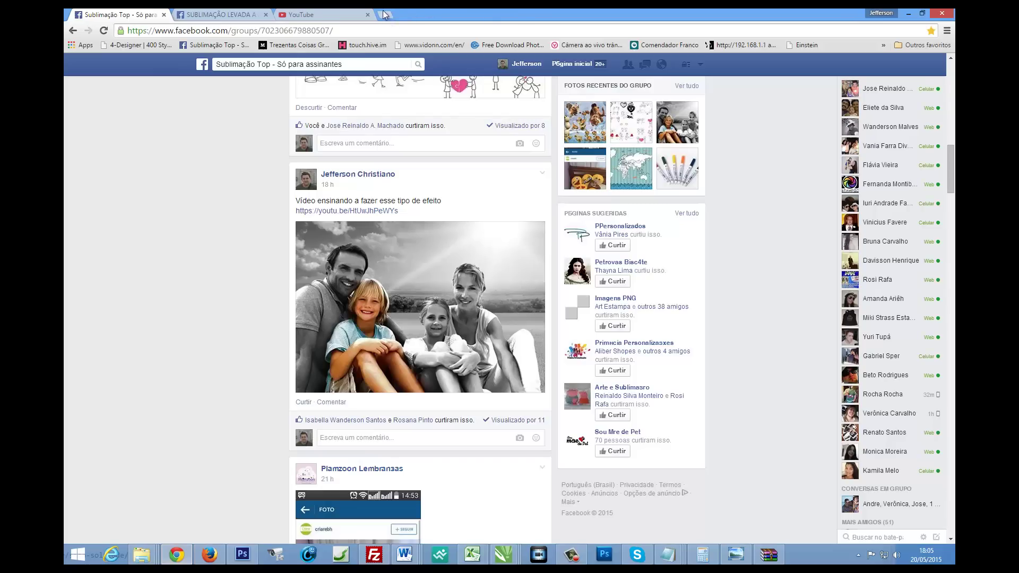
- Search Google Images for NATURE WALLPAPER in a new tab
{"action": "left_click", "coordinate": [386, 15]}
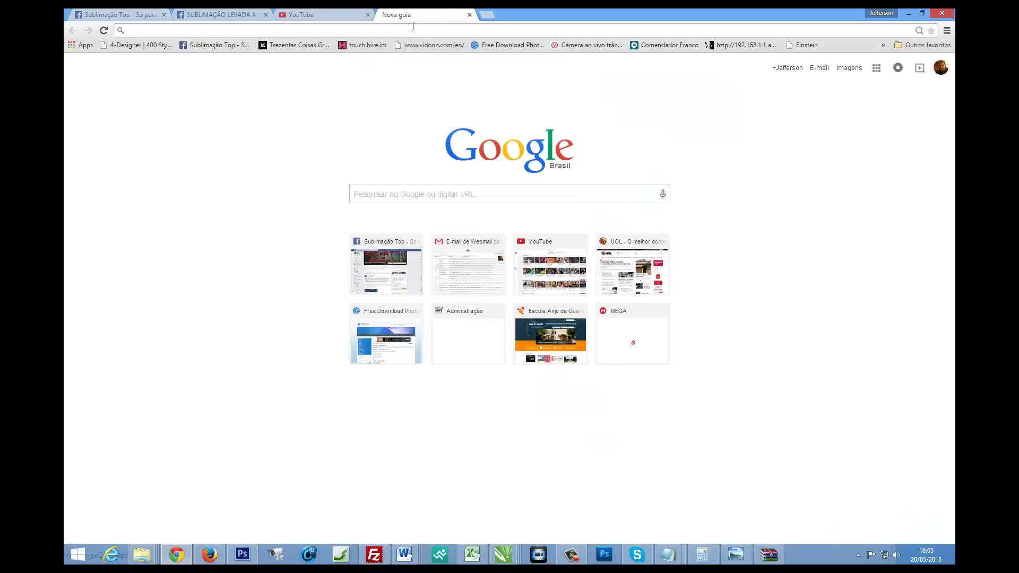
{"action": "type", "text": "NAT"}
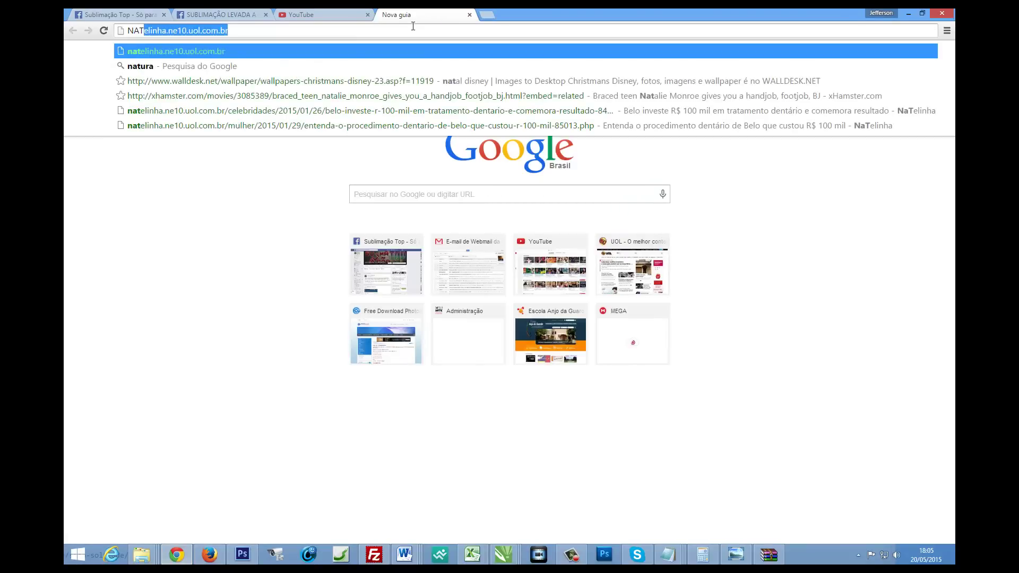
{"action": "type", "text": "URE WALLPAPE"}
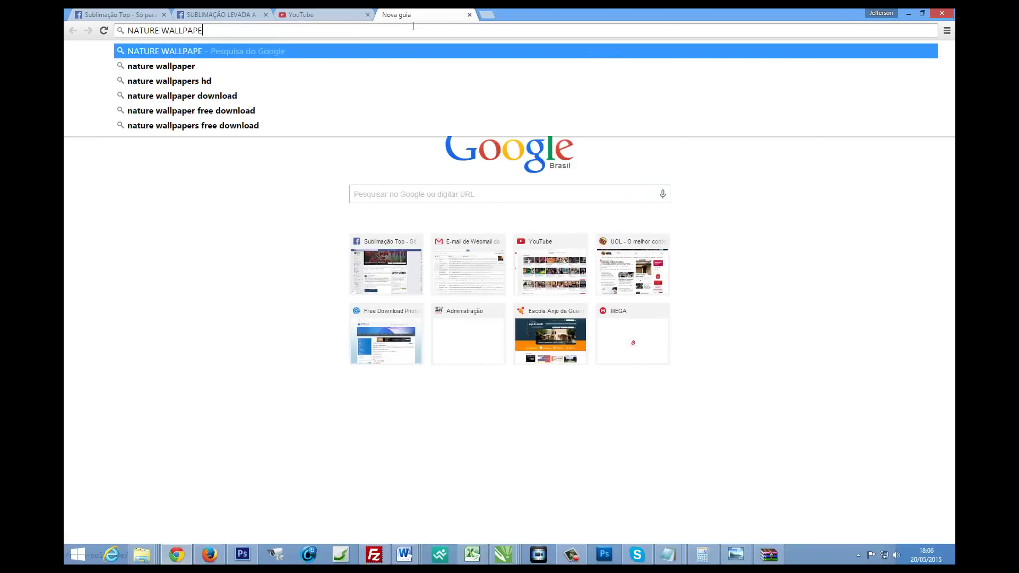
{"action": "type", "text": "R"}
{"action": "key", "text": "Return"}
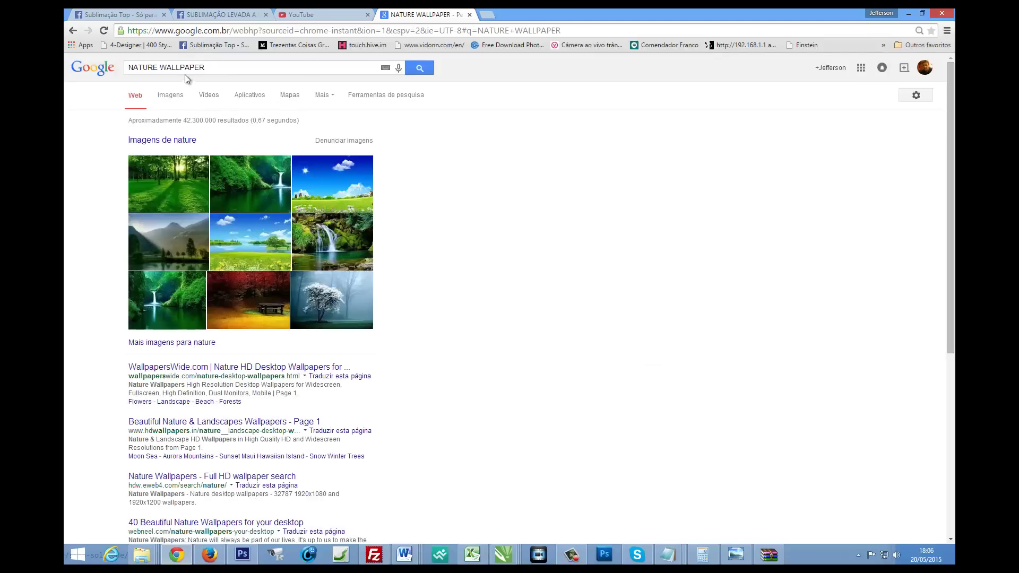
{"action": "left_click", "coordinate": [167, 97]}
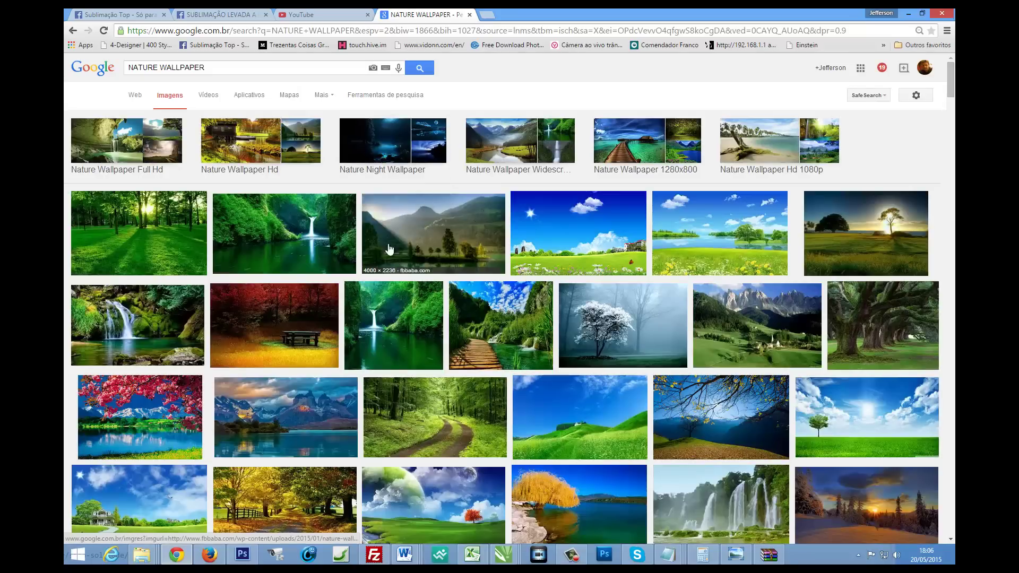
- Open the sunlit forest wallpaper at full size and copy the image
{"action": "left_click", "coordinate": [151, 243]}
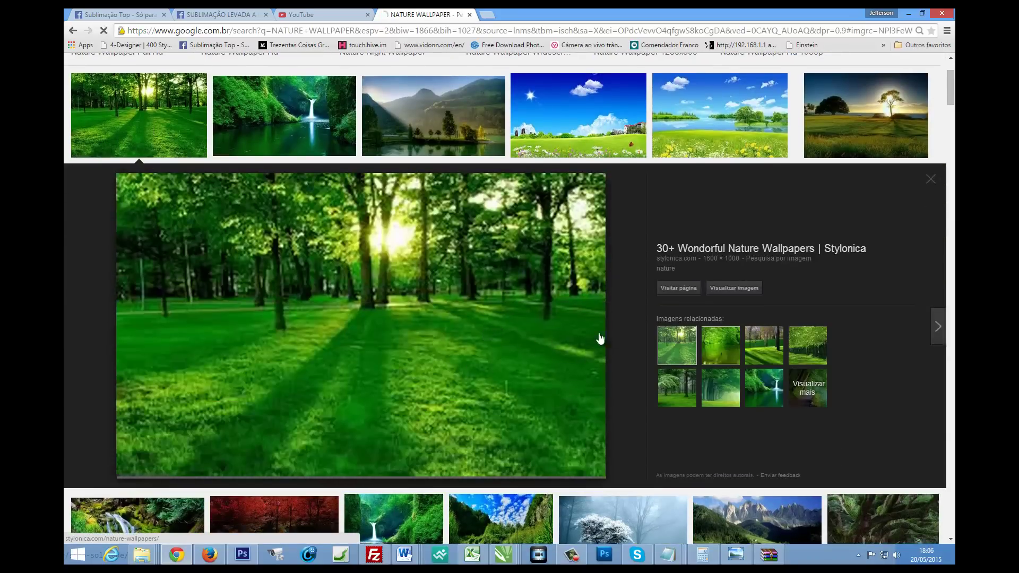
{"action": "left_click", "coordinate": [731, 297]}
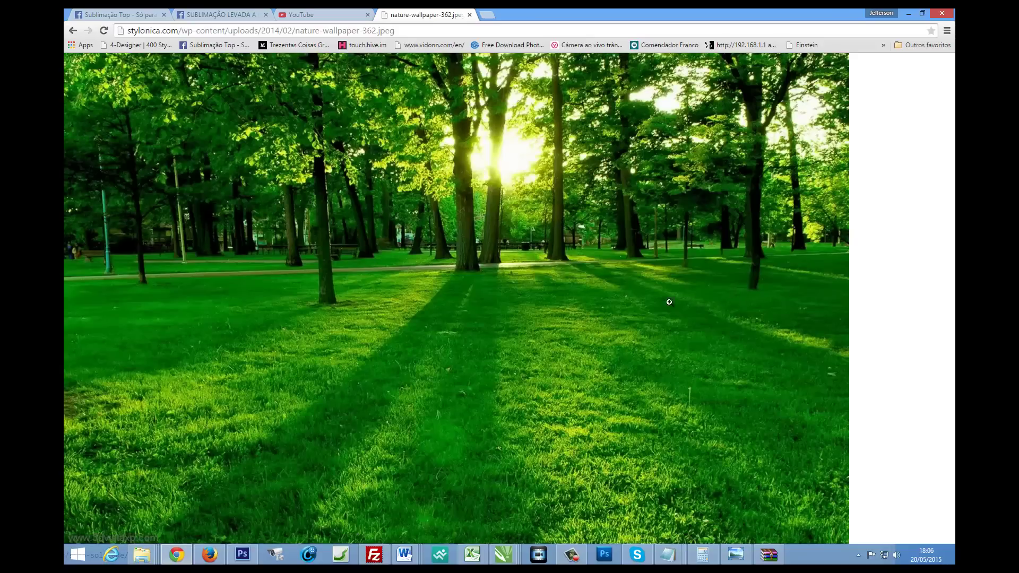
{"action": "right_click", "coordinate": [452, 271]}
{"action": "left_click", "coordinate": [413, 264]}
{"action": "right_click", "coordinate": [418, 267]}
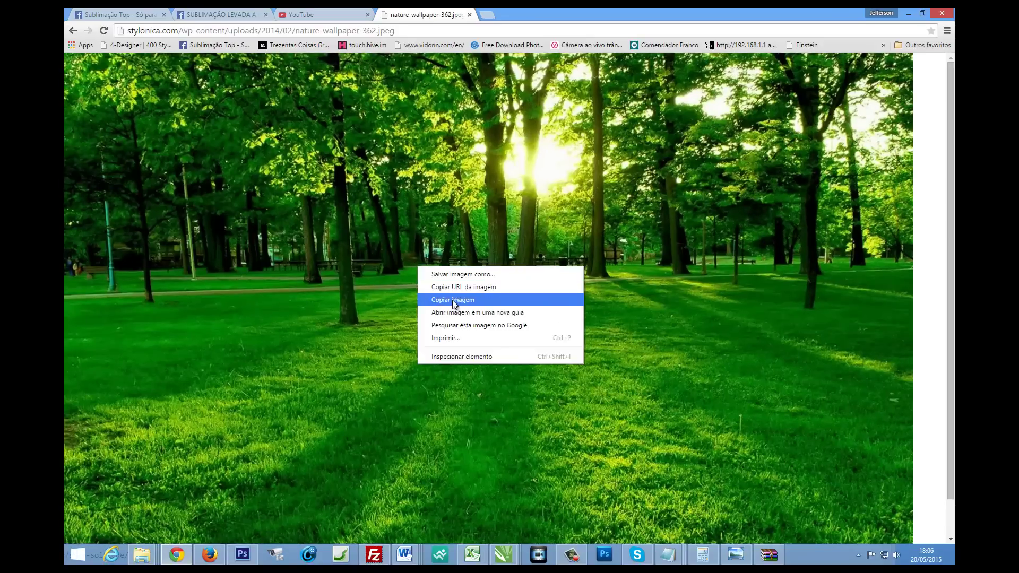
{"action": "left_click", "coordinate": [454, 300]}
- Create a new default document in Photoshop and paste the forest image into it
{"action": "left_click", "coordinate": [243, 555]}
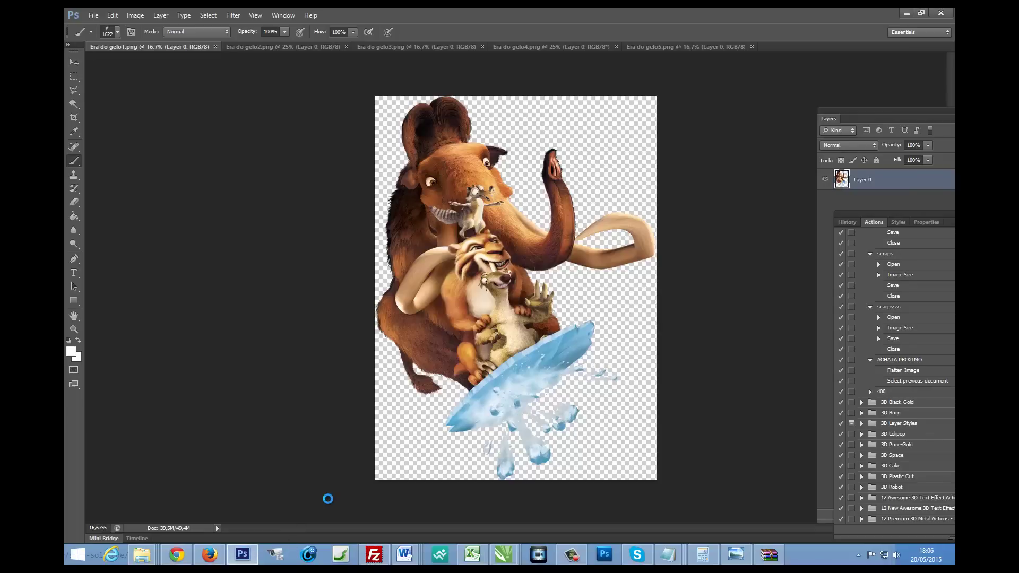
{"action": "key", "text": "ctrl+n"}
{"action": "key", "text": "Return"}
{"action": "key", "text": "ctrl+v"}
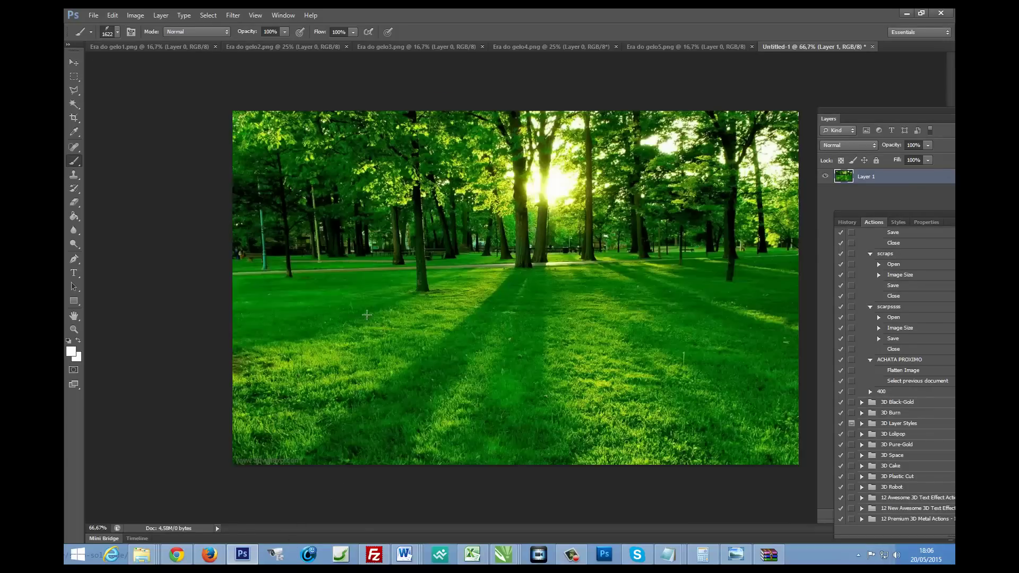
- Select all of the Era do gelo2 squirrel, check Untitled-1's image size, and paste the squirrel
{"action": "left_click", "coordinate": [381, 47]}
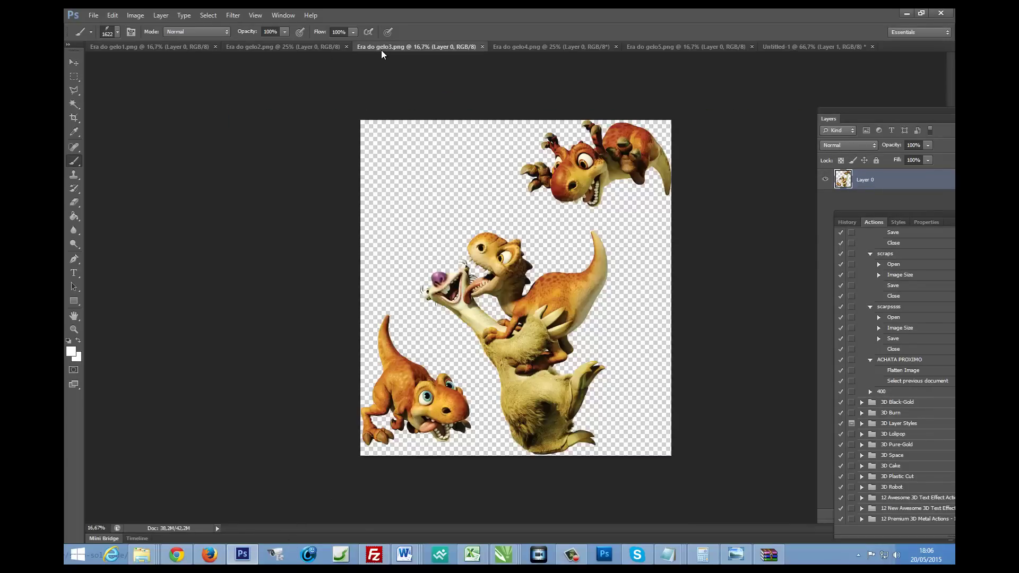
{"action": "left_click", "coordinate": [314, 47]}
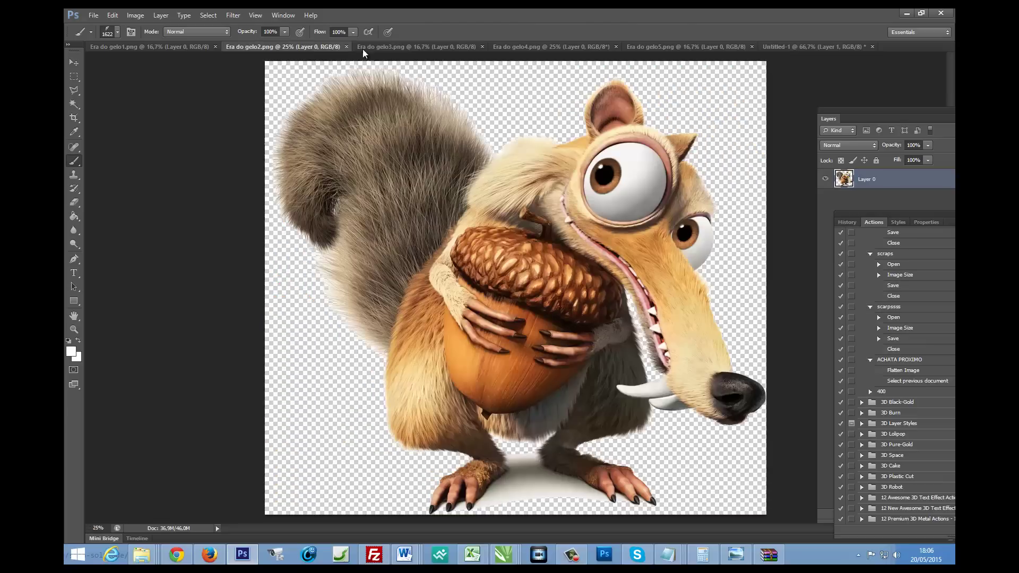
{"action": "key", "text": "ctrl+a"}
{"action": "left_click", "coordinate": [138, 48]}
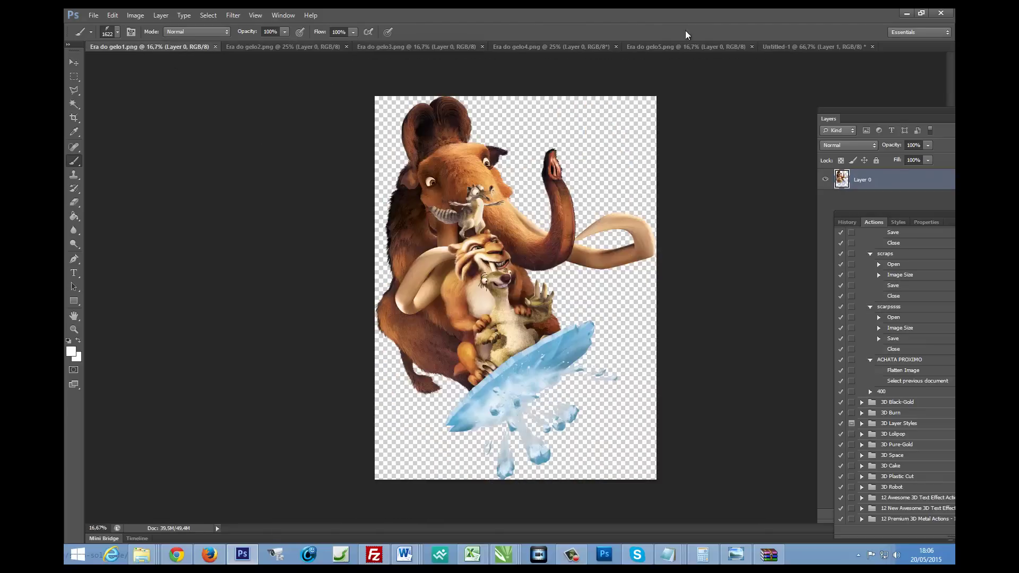
{"action": "left_click", "coordinate": [798, 47]}
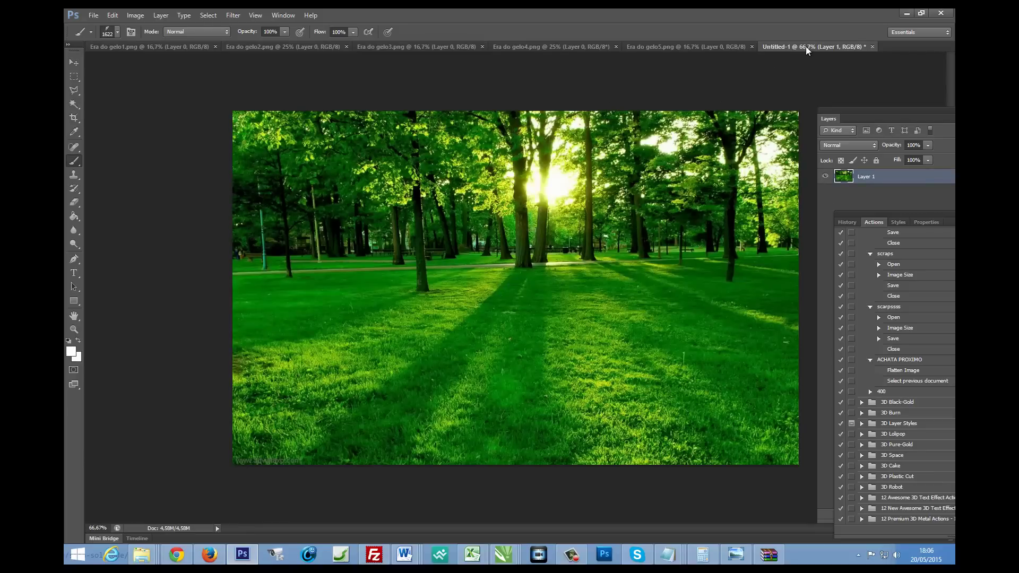
{"action": "left_click", "coordinate": [136, 16]}
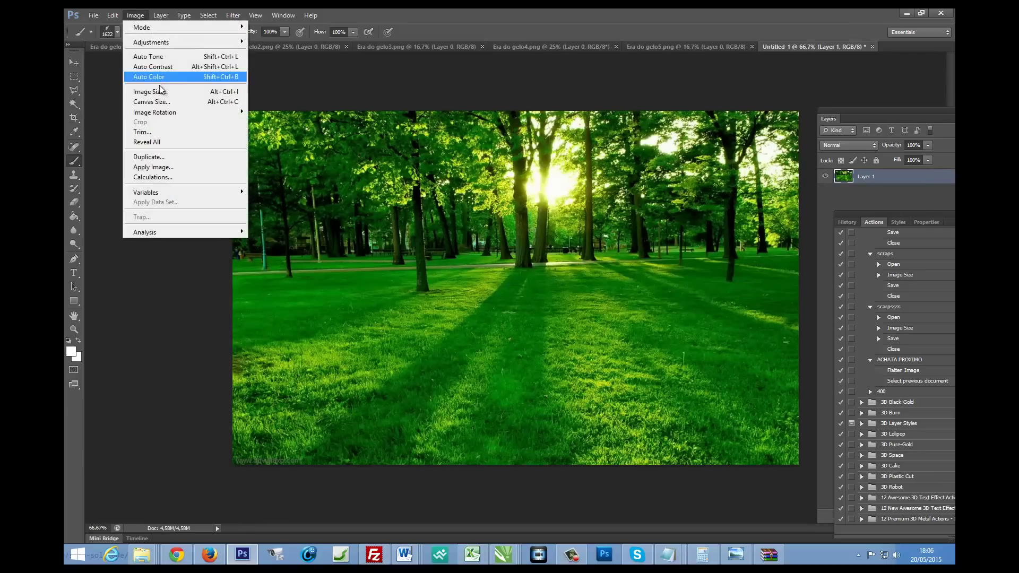
{"action": "left_click", "coordinate": [163, 92]}
{"action": "left_click", "coordinate": [601, 149]}
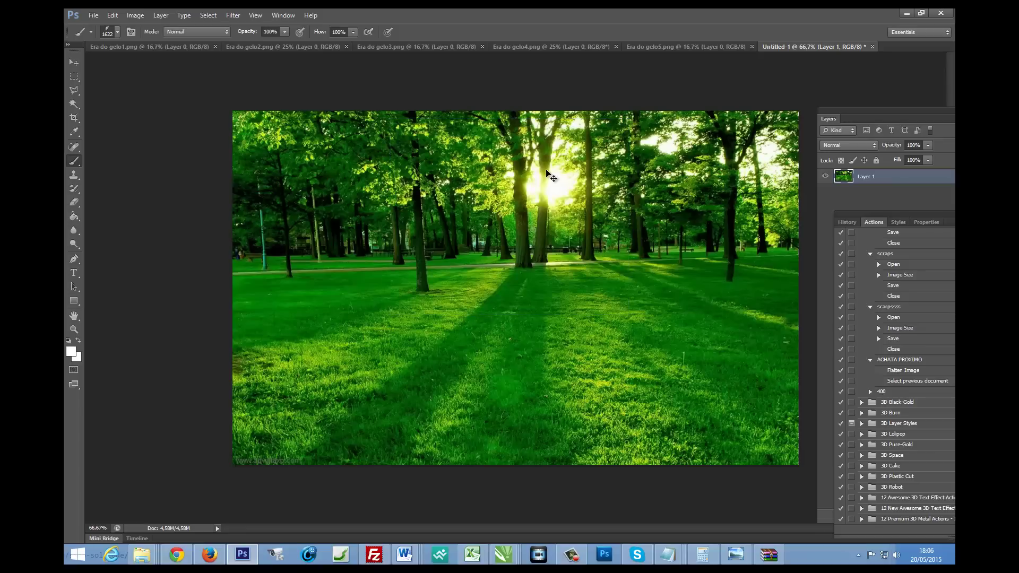
{"action": "key", "text": "ctrl+v"}
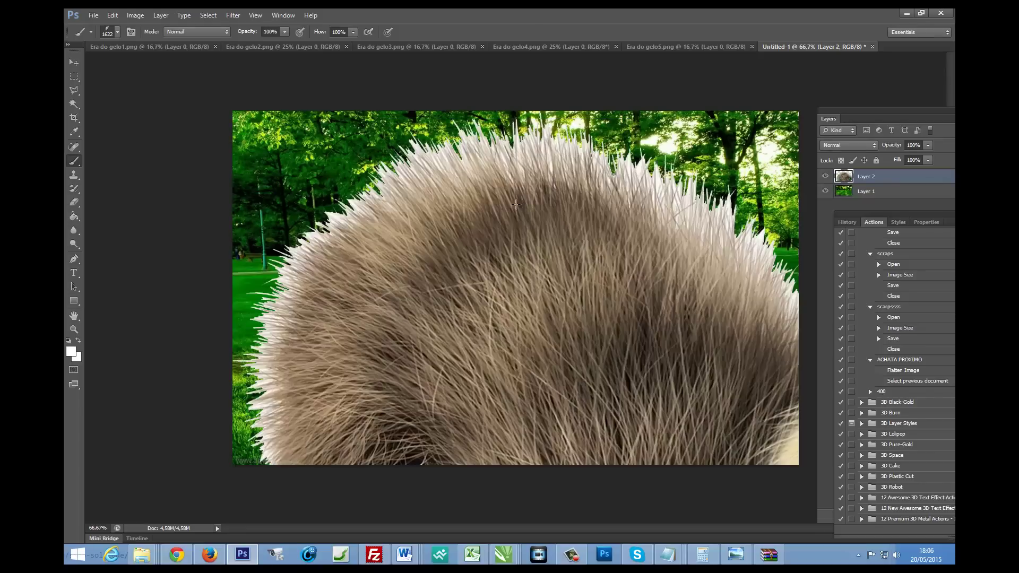
- Free Transform Layer 2 to about 19.7% and place the squirrel on the lower-left grass
{"action": "left_click", "coordinate": [113, 15]}
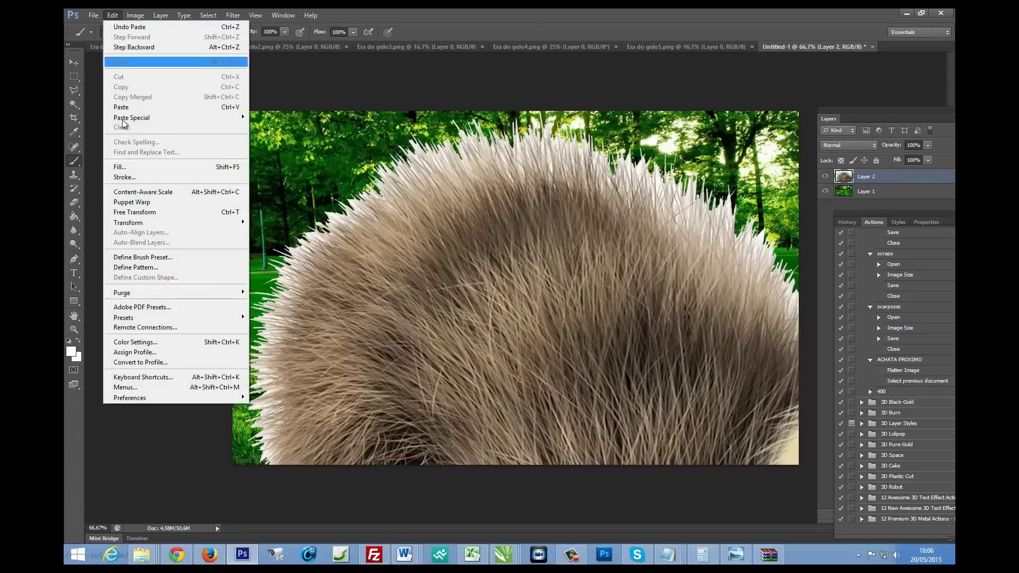
{"action": "left_click", "coordinate": [135, 212]}
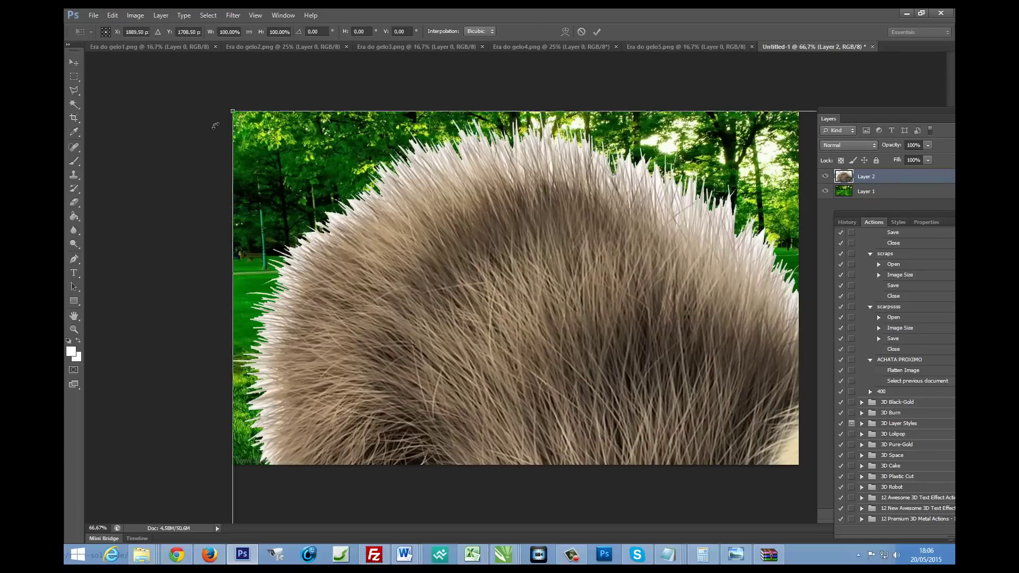
{"action": "mouse_move", "coordinate": [234, 112]}
{"action": "left_mouse_down"}
{"action": "mouse_move", "coordinate": [218, 143]}
{"action": "mouse_move", "coordinate": [350, 259]}
{"action": "mouse_move", "coordinate": [115, 60]}
{"action": "mouse_move", "coordinate": [456, 372]}
{"action": "left_mouse_up"}
{"action": "left_click_drag", "start_coordinate": [513, 430], "coordinate": [321, 196]}
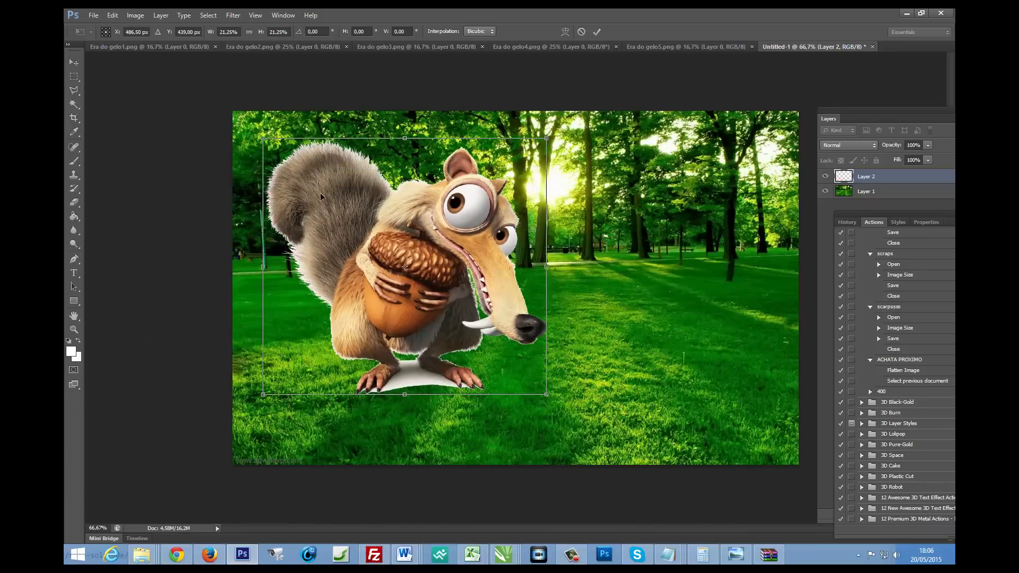
{"action": "left_click_drag", "start_coordinate": [265, 141], "coordinate": [284, 159]}
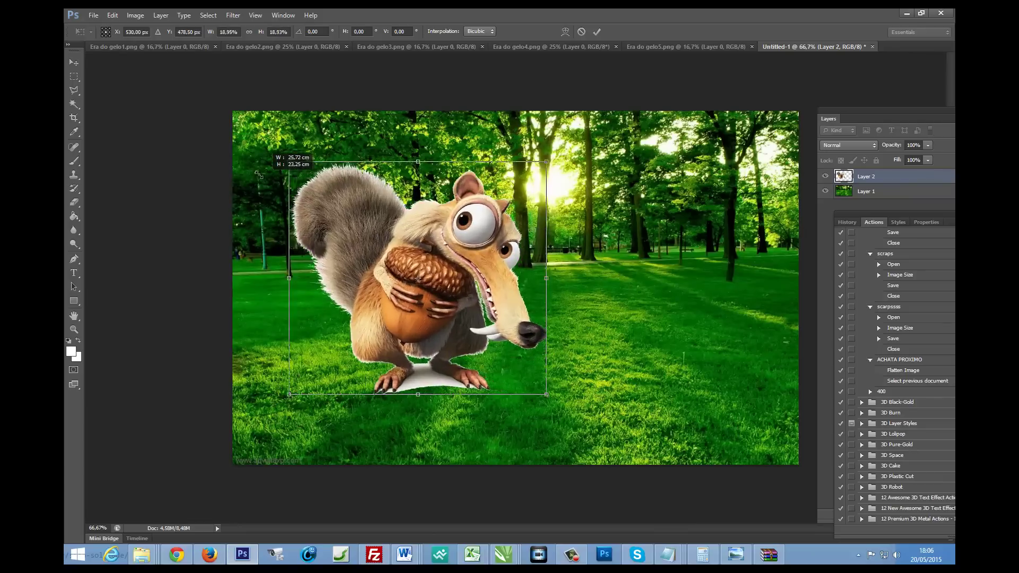
{"action": "mouse_move", "coordinate": [415, 283]}
{"action": "left_mouse_down"}
{"action": "mouse_move", "coordinate": [557, 319]}
{"action": "mouse_move", "coordinate": [670, 306]}
{"action": "mouse_move", "coordinate": [409, 318]}
{"action": "mouse_move", "coordinate": [357, 338]}
{"action": "left_mouse_up"}
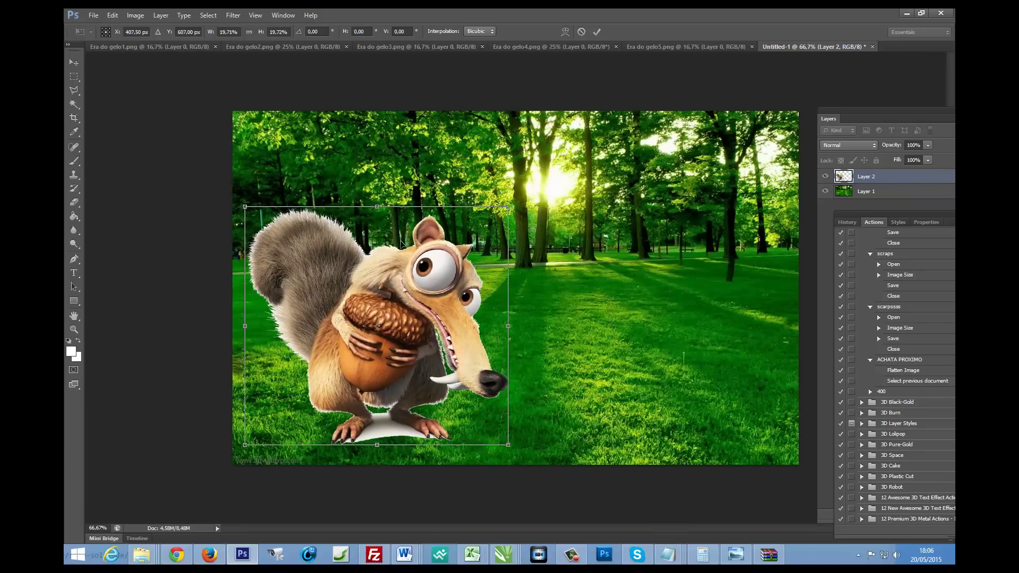
{"action": "key", "text": "Return"}
- Select the white patch under the squirrel's feet with the Magic Wand
{"action": "key", "text": "b"}
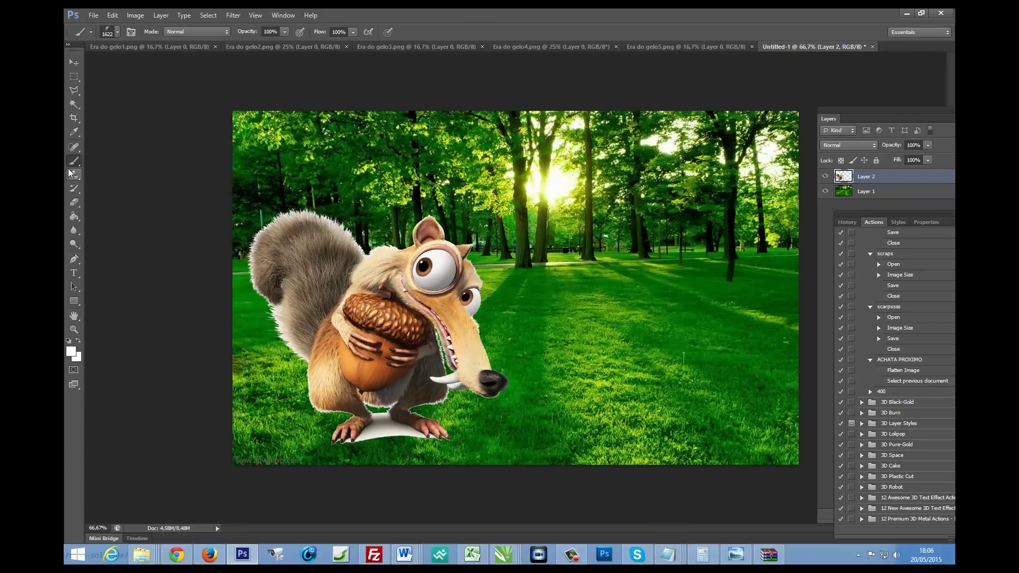
{"action": "left_click", "coordinate": [74, 104]}
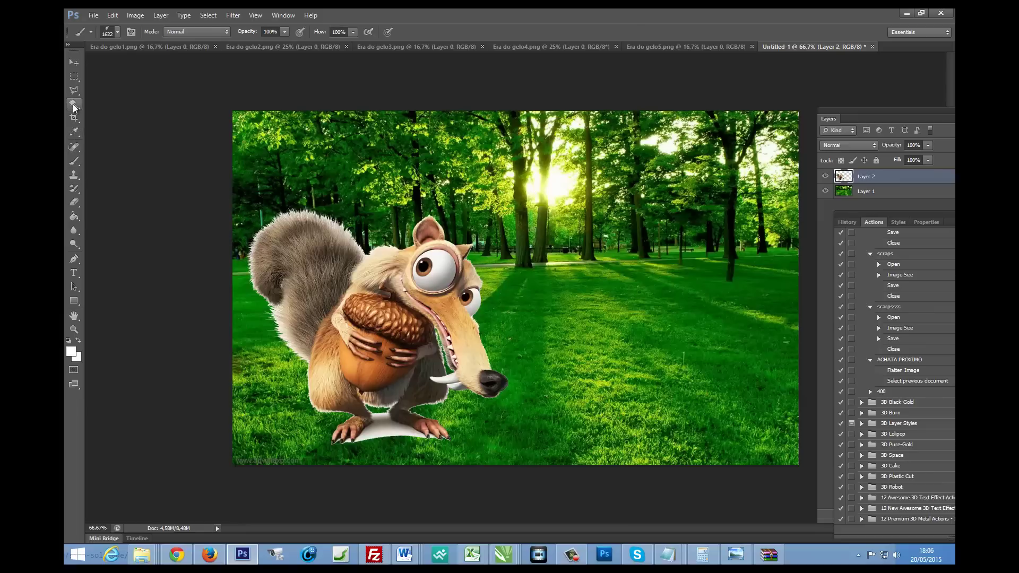
{"action": "left_click", "coordinate": [395, 433]}
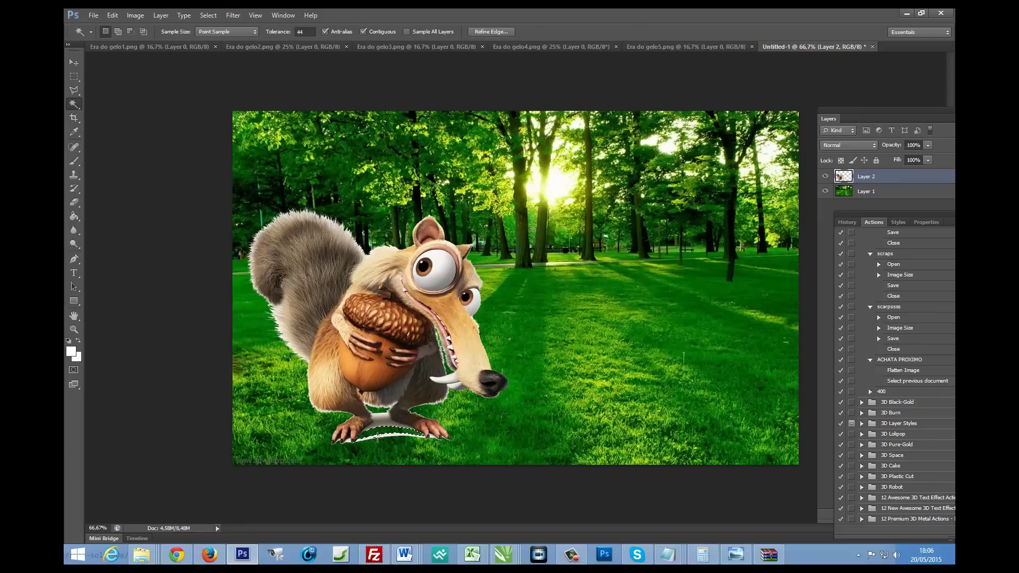
{"action": "left_click", "coordinate": [380, 425]}
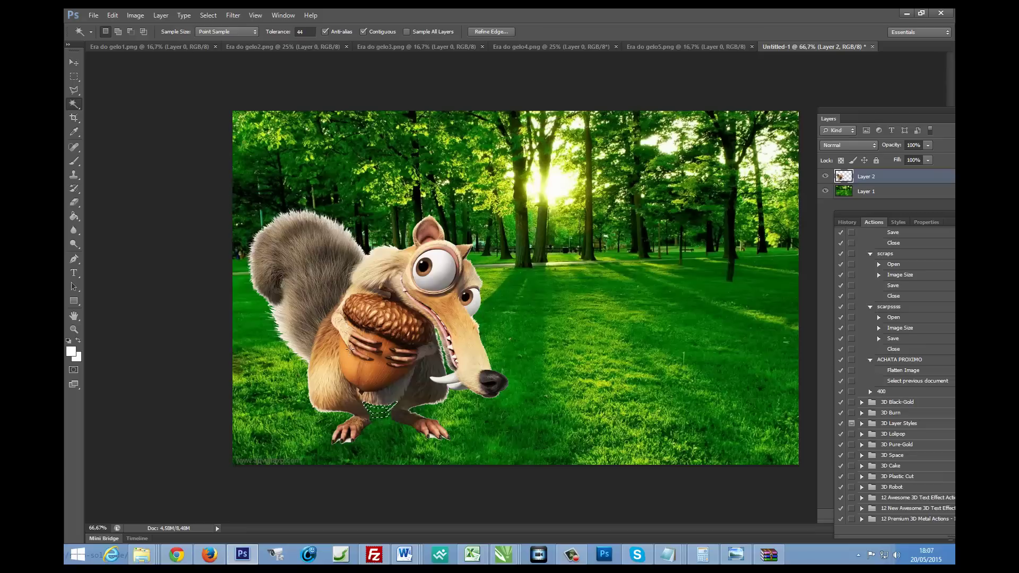
{"action": "left_click", "coordinate": [74, 62]}
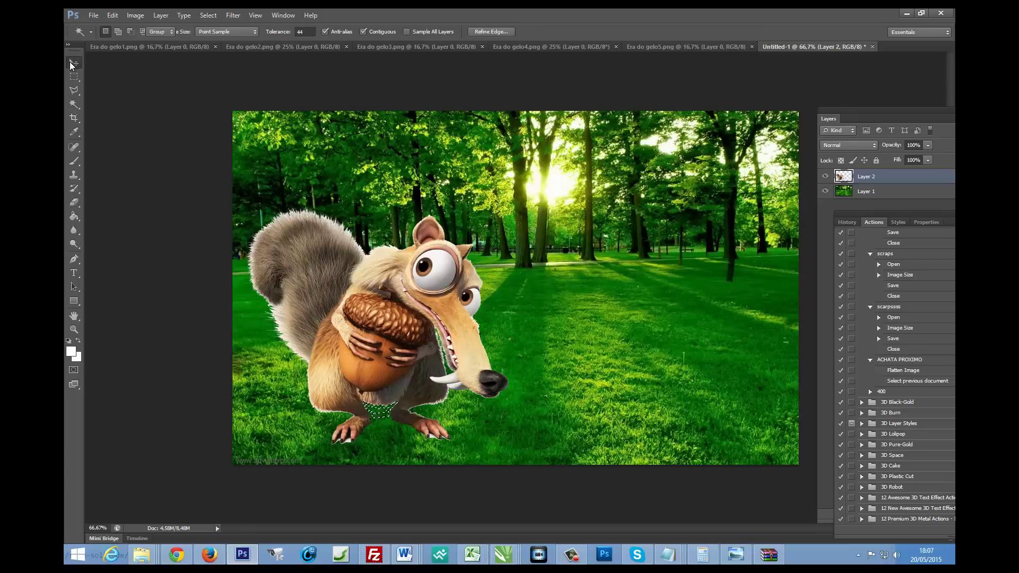
- Deselect layers and clear the selection from the Select menu
{"action": "left_click", "coordinate": [161, 16]}
{"action": "mouse_move", "coordinate": [208, 15]}
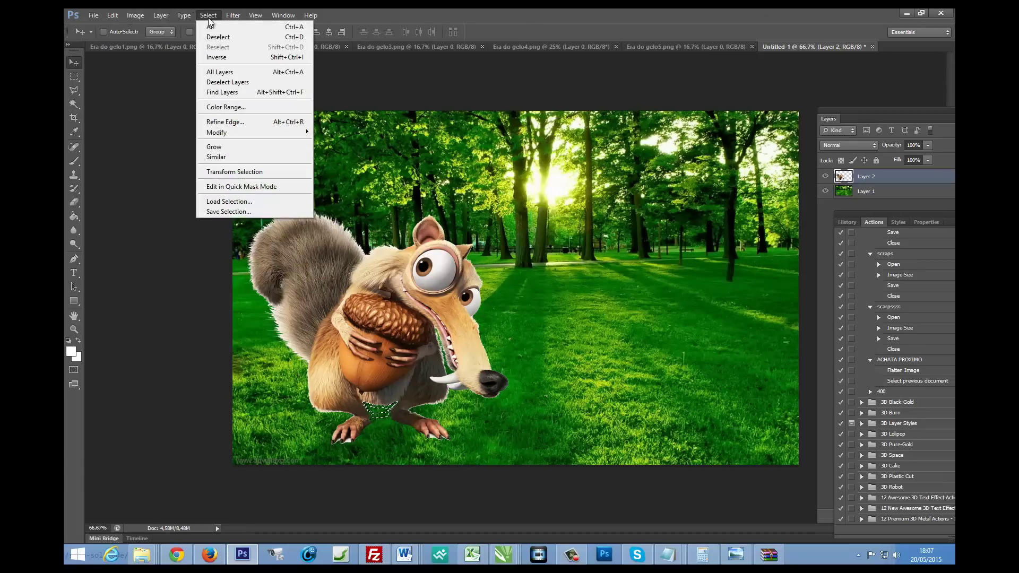
{"action": "left_click", "coordinate": [225, 83]}
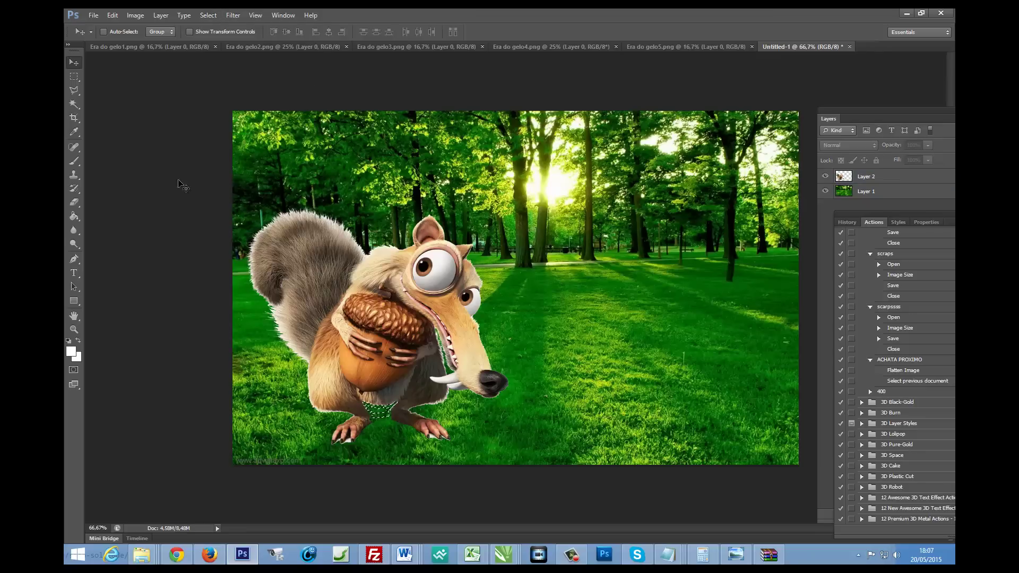
{"action": "left_click", "coordinate": [207, 16]}
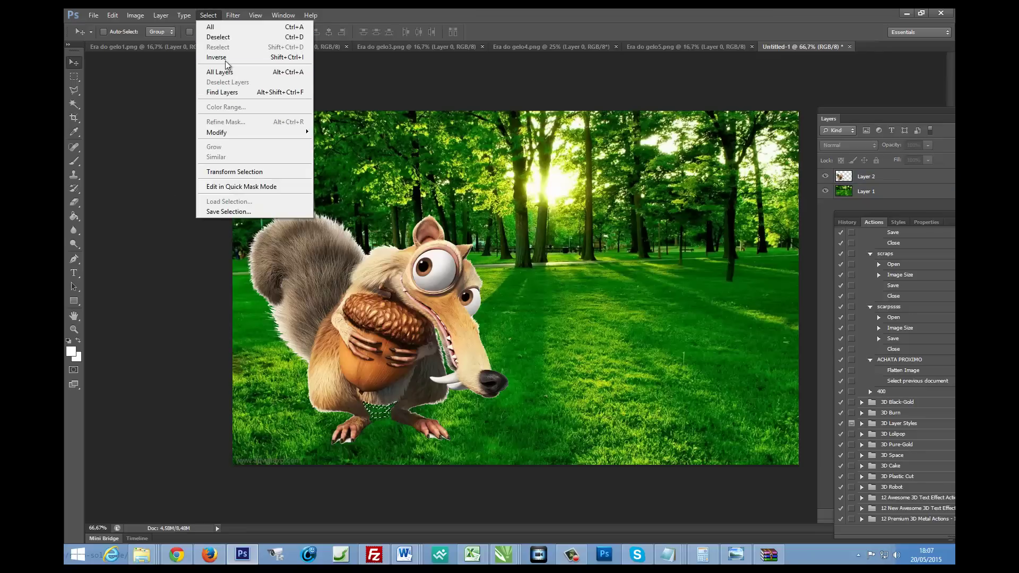
{"action": "left_click", "coordinate": [212, 37]}
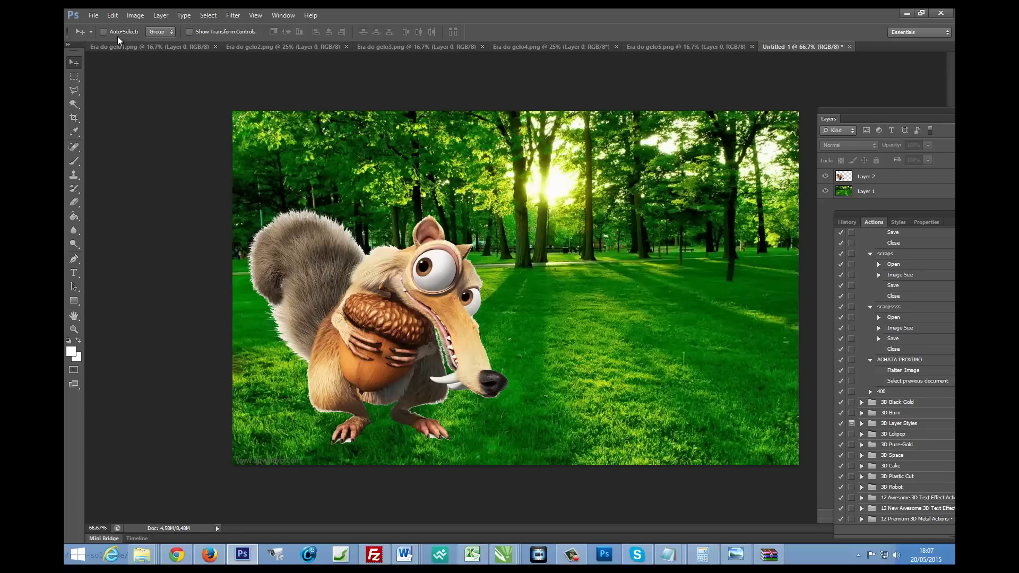
- Choose a smoke brush, target Layer 1, and test a white smoke stamp, undoing it
{"action": "left_click", "coordinate": [74, 161]}
{"action": "left_click", "coordinate": [117, 32]}
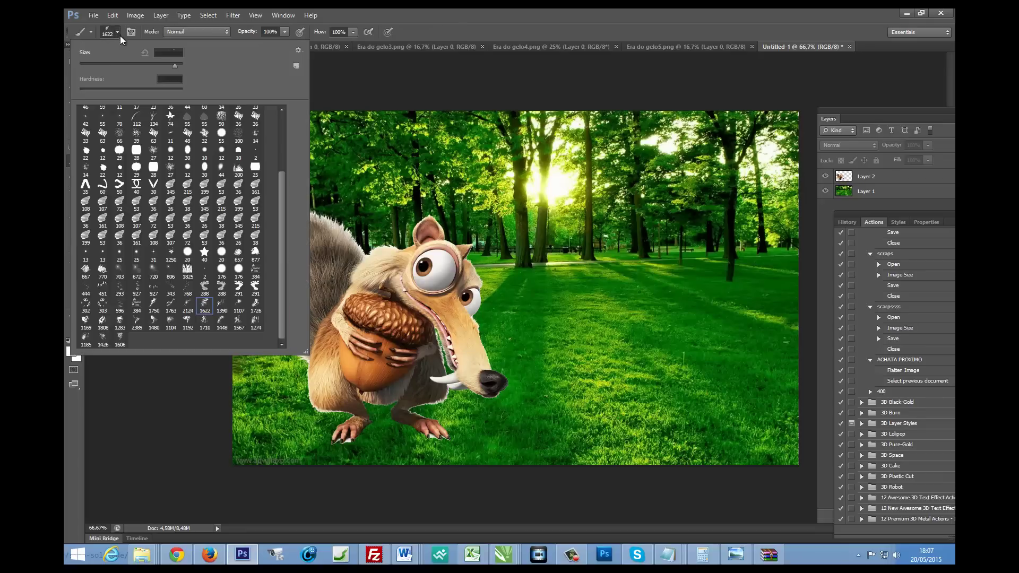
{"action": "left_click_drag", "start_coordinate": [284, 133], "coordinate": [290, 277]}
{"action": "left_click", "coordinate": [196, 406]}
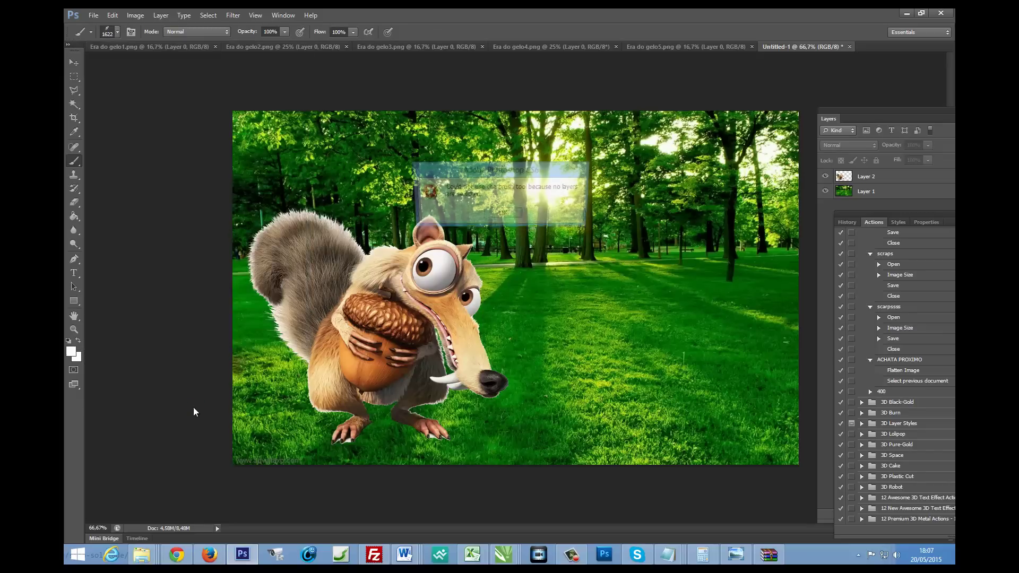
{"action": "left_click", "coordinate": [503, 214]}
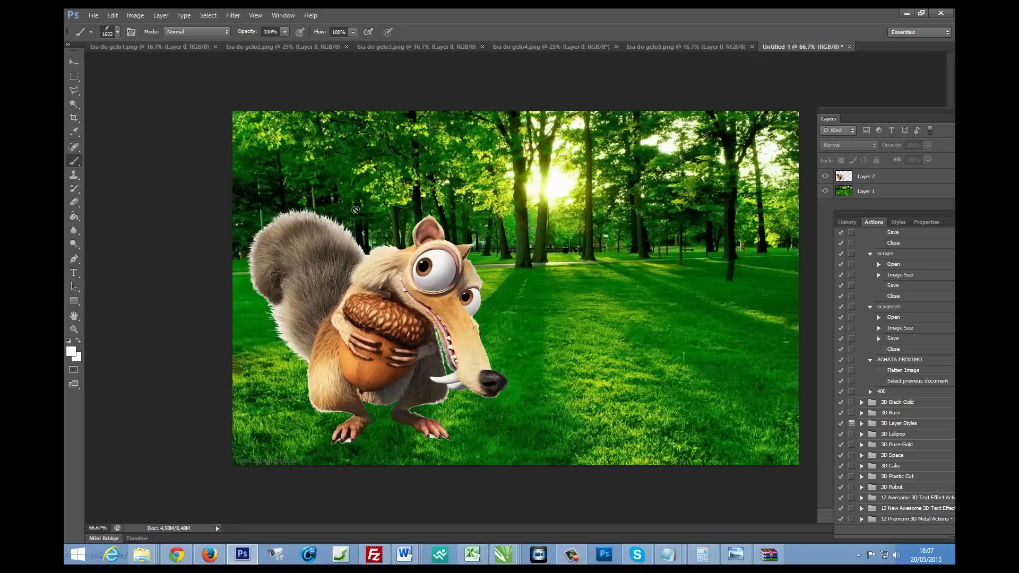
{"action": "left_click", "coordinate": [867, 192]}
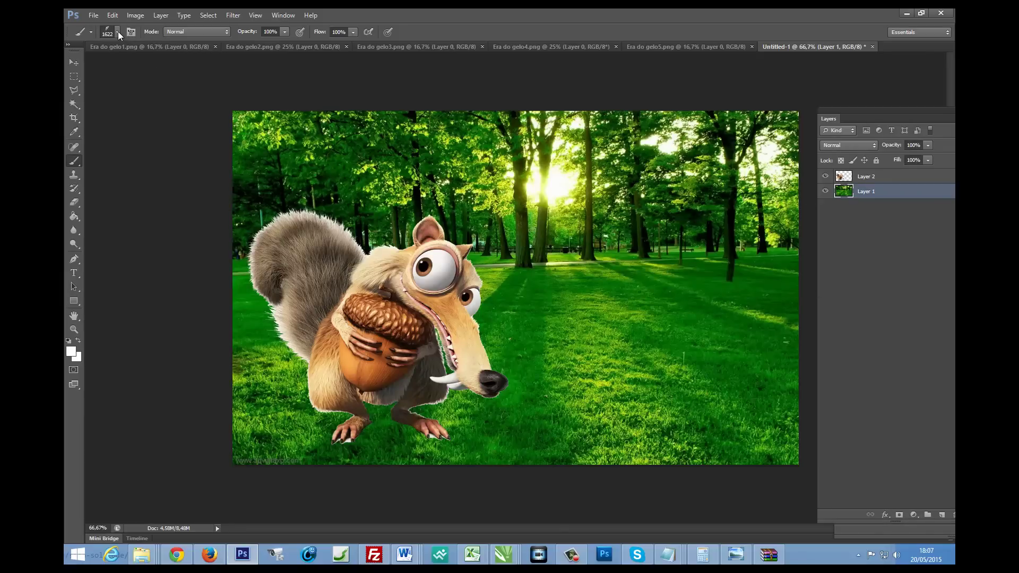
{"action": "left_click", "coordinate": [592, 325]}
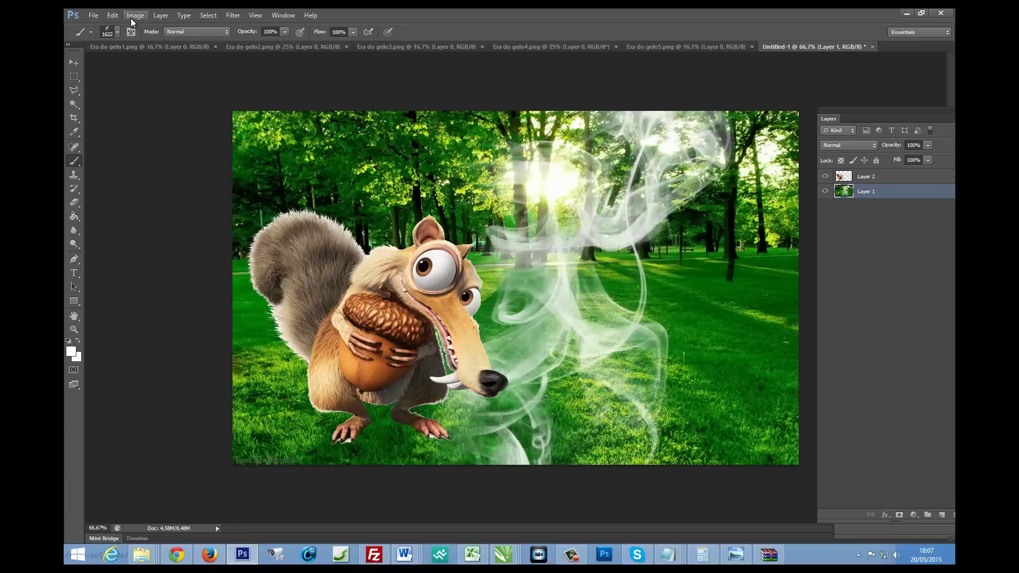
{"action": "left_click", "coordinate": [112, 15]}
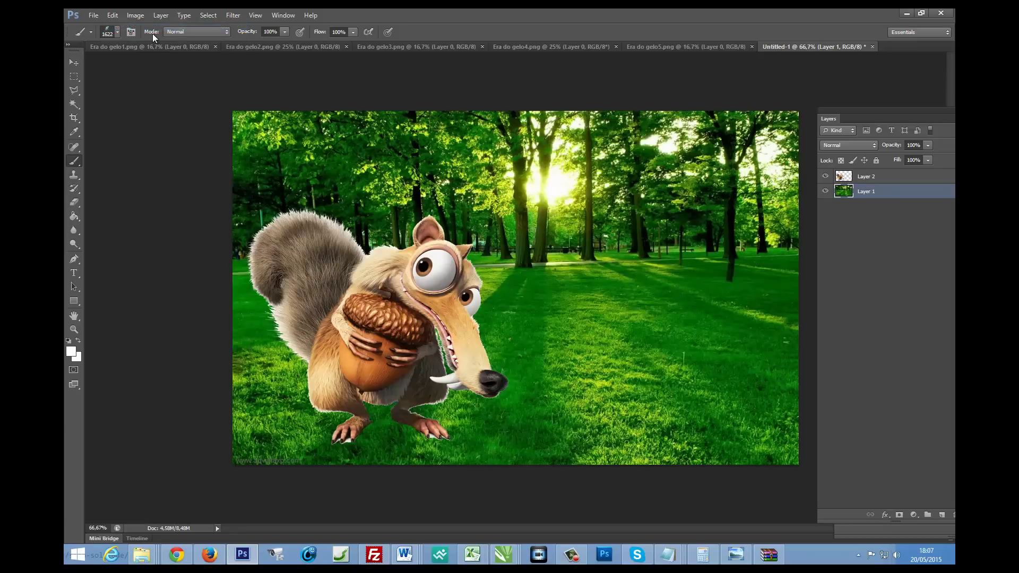
- Resize the smoke brush and stamp white smoke beside the squirrel and around its tail
{"action": "left_click", "coordinate": [117, 33]}
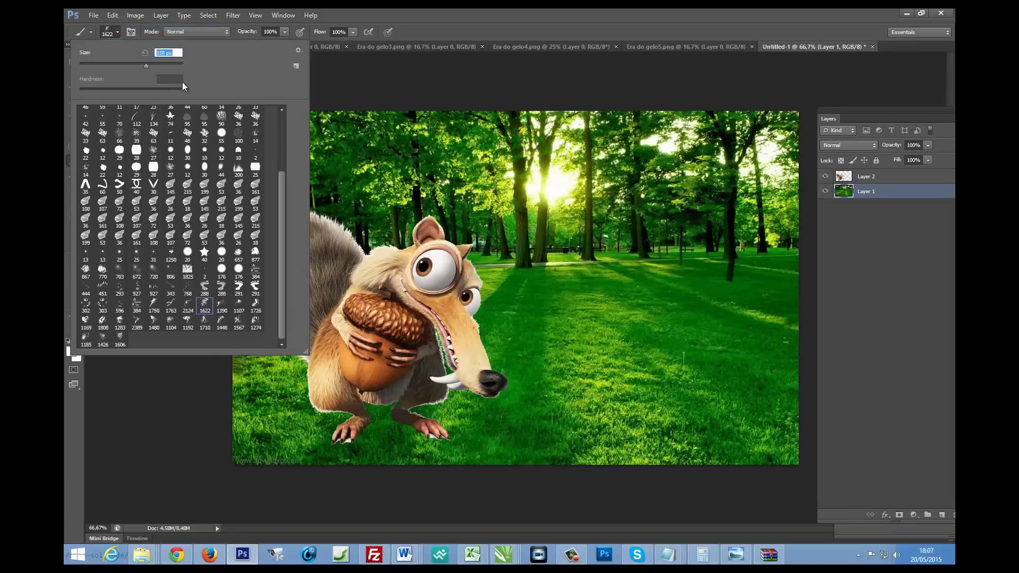
{"action": "type", "text": "164"}
{"action": "key", "text": "Return"}
{"action": "left_click", "coordinate": [630, 344]}
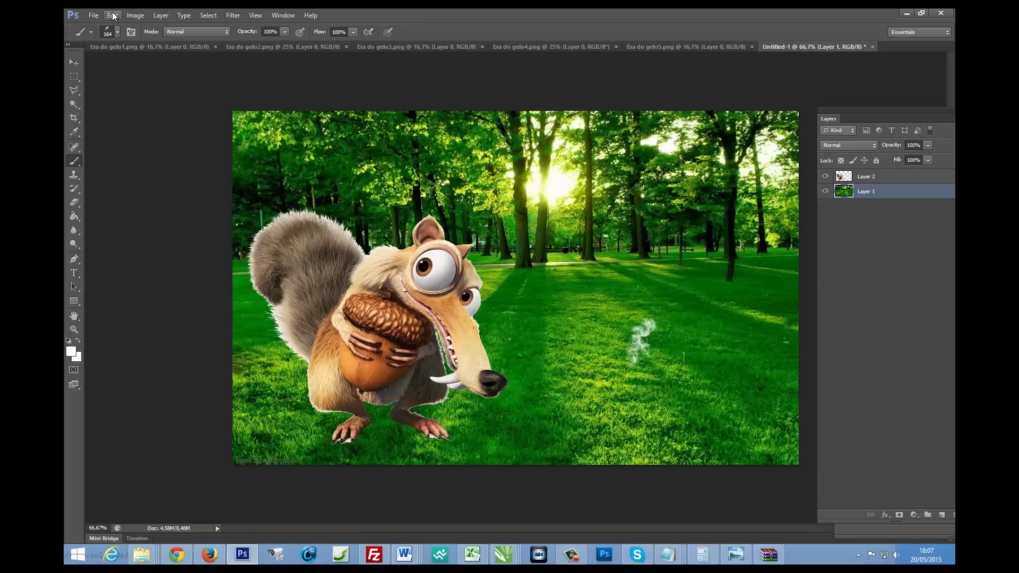
{"action": "left_click", "coordinate": [112, 15]}
{"action": "left_click", "coordinate": [118, 33]}
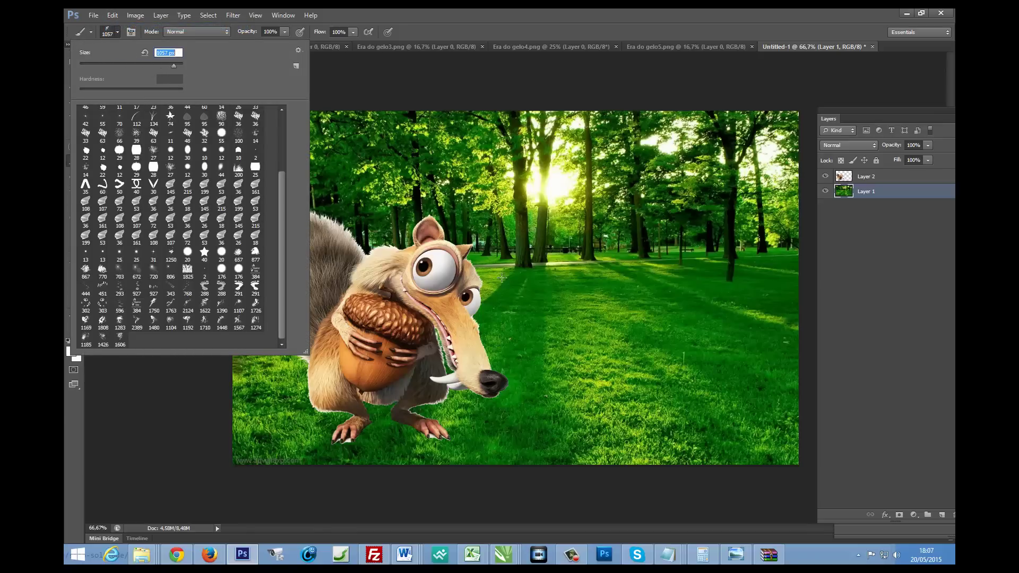
{"action": "left_click", "coordinate": [544, 293]}
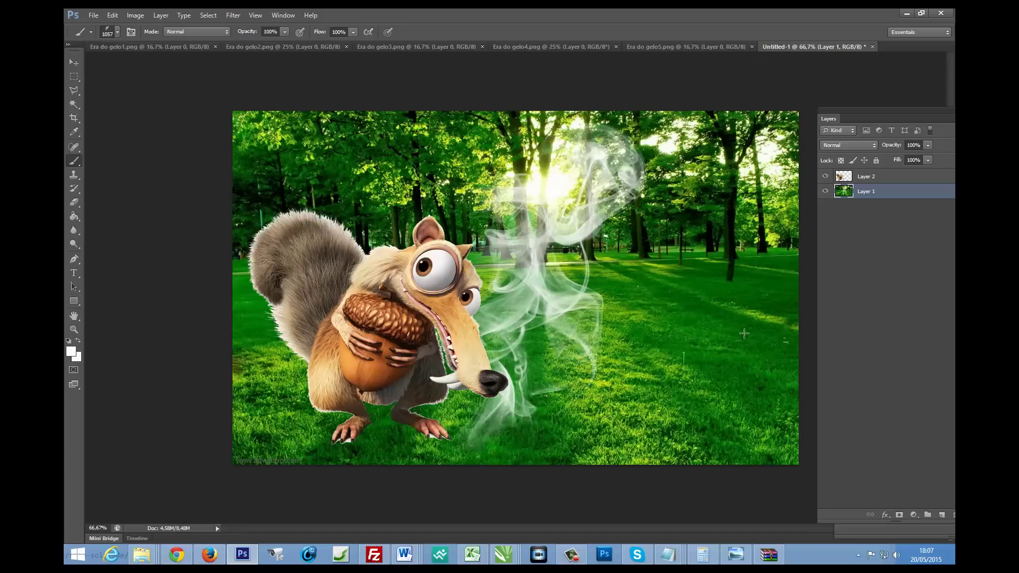
{"action": "left_click", "coordinate": [300, 245]}
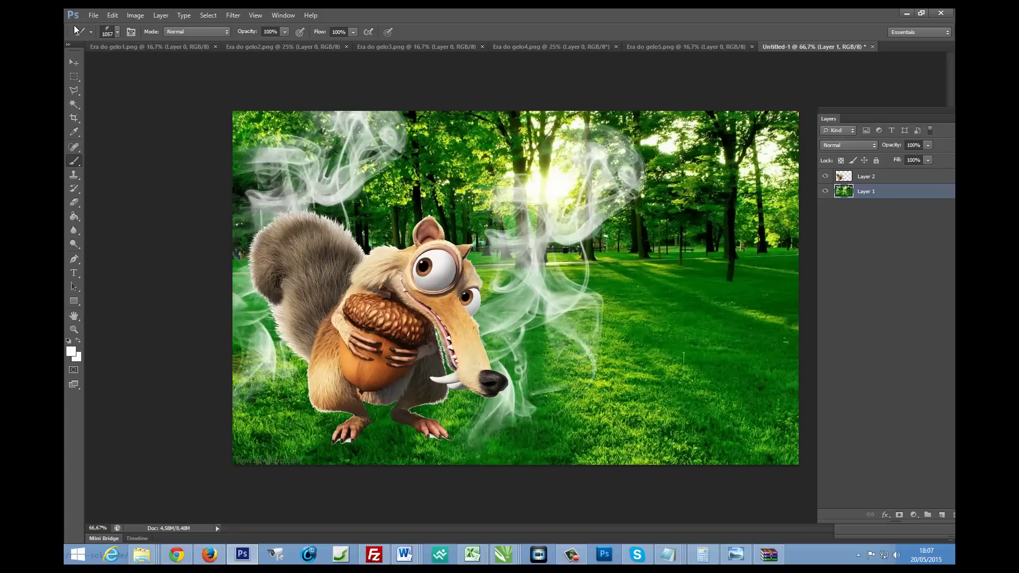
- Switch to larger smoke brushes, including 1763 px, and stamp smoke on the right and left
{"action": "left_click", "coordinate": [117, 32]}
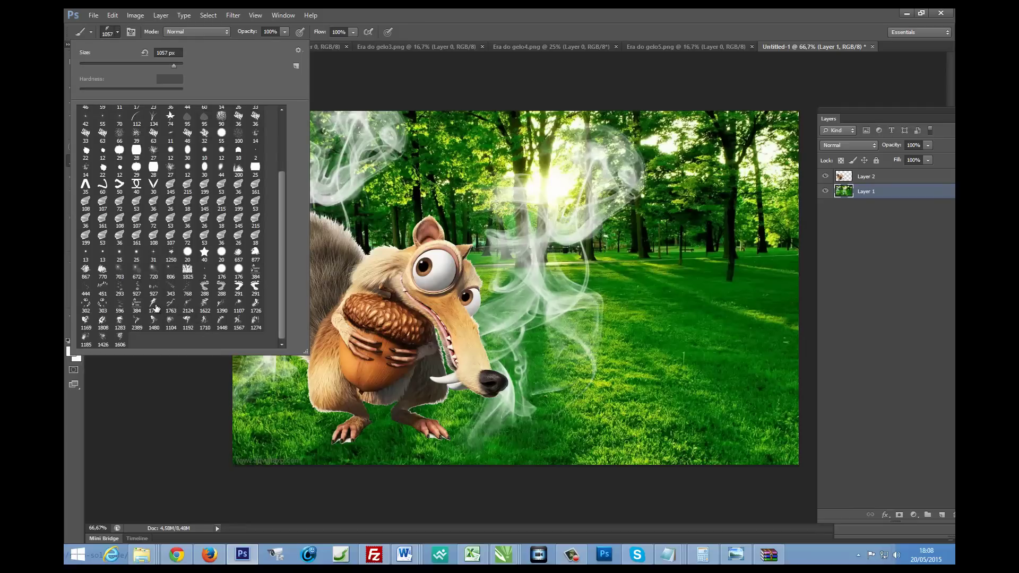
{"action": "left_click", "coordinate": [154, 305]}
{"action": "left_click", "coordinate": [660, 345]}
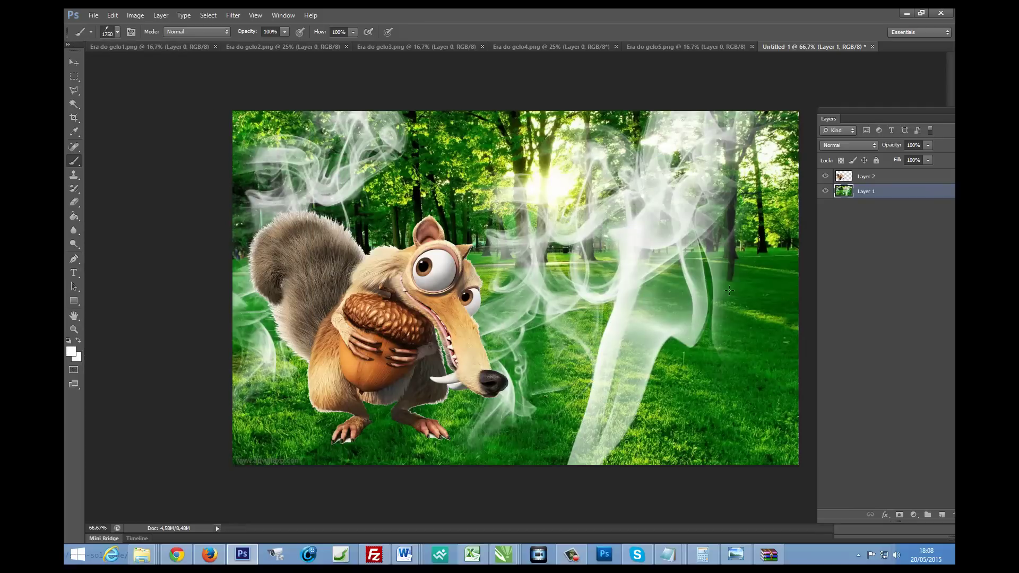
{"action": "left_click", "coordinate": [118, 31]}
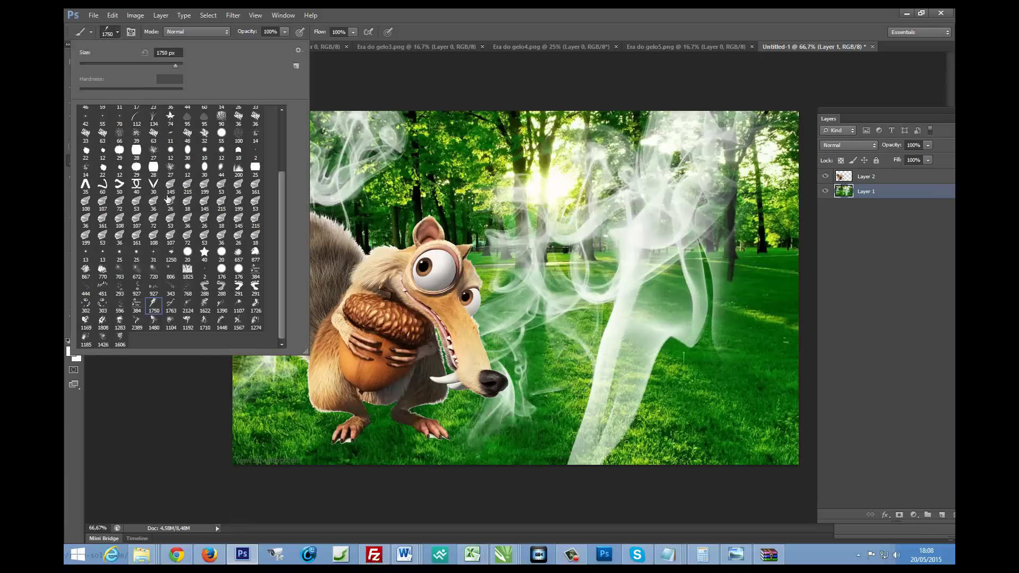
{"action": "left_click", "coordinate": [171, 305]}
{"action": "left_click", "coordinate": [409, 198]}
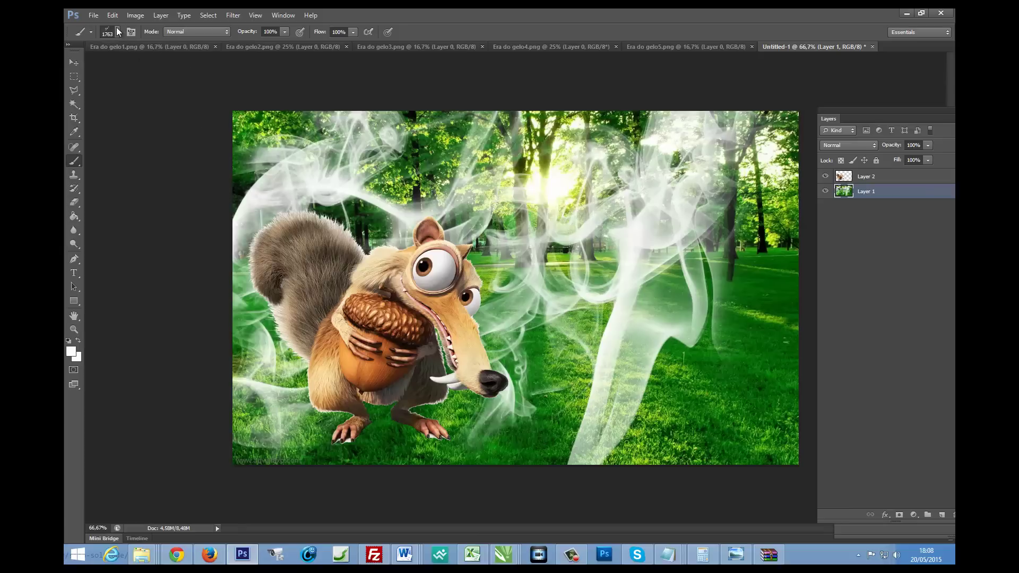
- Set the foreground to medium green and paint green smoke on the right side
{"action": "left_click", "coordinate": [70, 353]}
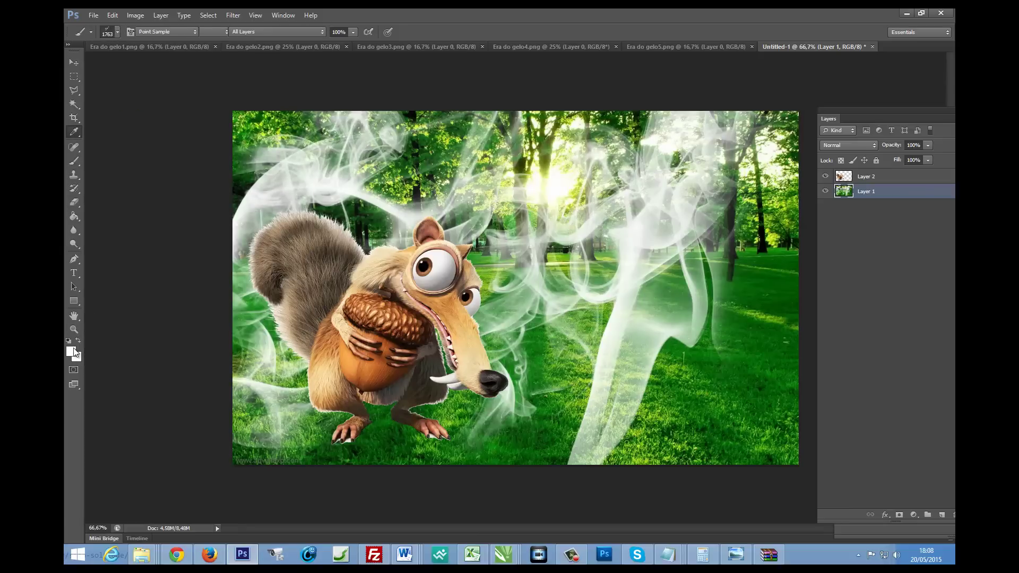
{"action": "left_click_drag", "start_coordinate": [514, 261], "coordinate": [515, 242]}
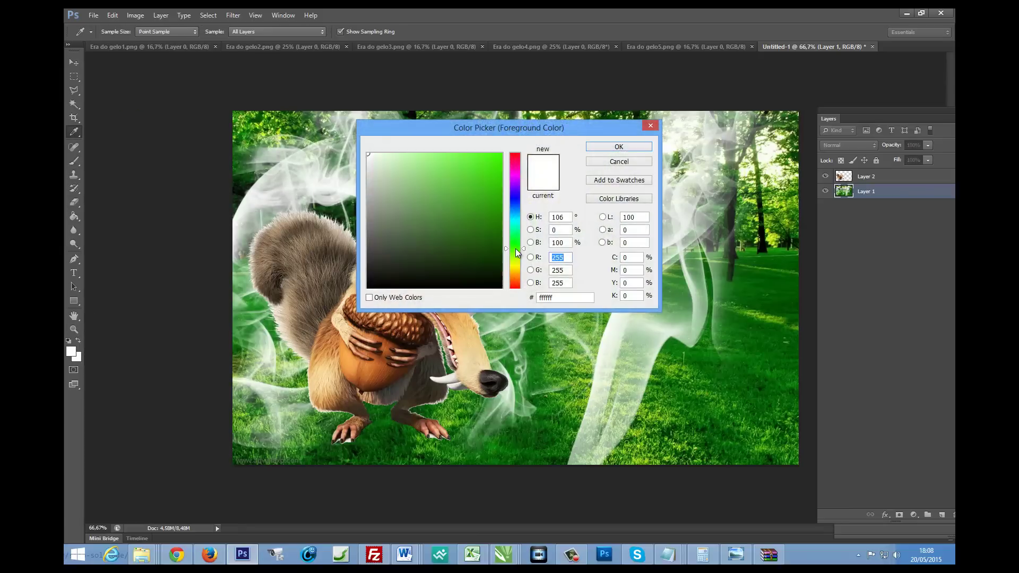
{"action": "left_click", "coordinate": [450, 186]}
{"action": "left_click", "coordinate": [617, 147]}
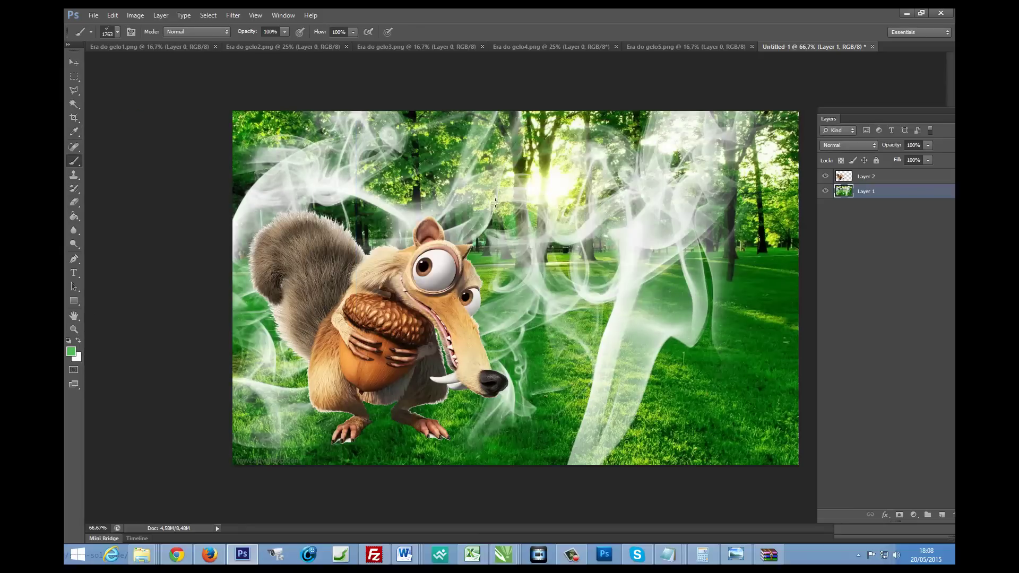
{"action": "left_click", "coordinate": [117, 33]}
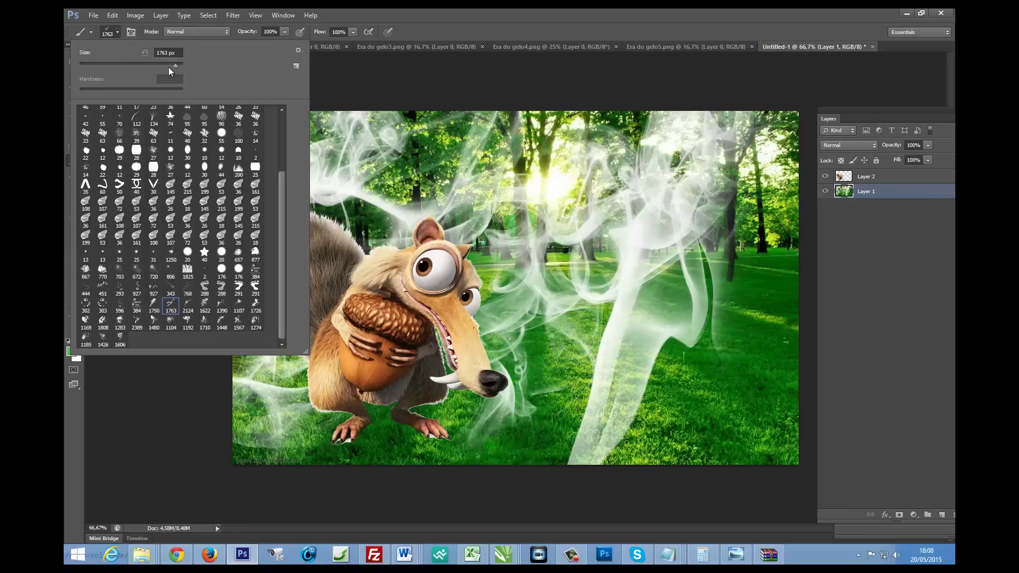
{"action": "left_click", "coordinate": [691, 388]}
{"action": "left_click_drag", "start_coordinate": [531, 254], "coordinate": [503, 305]}
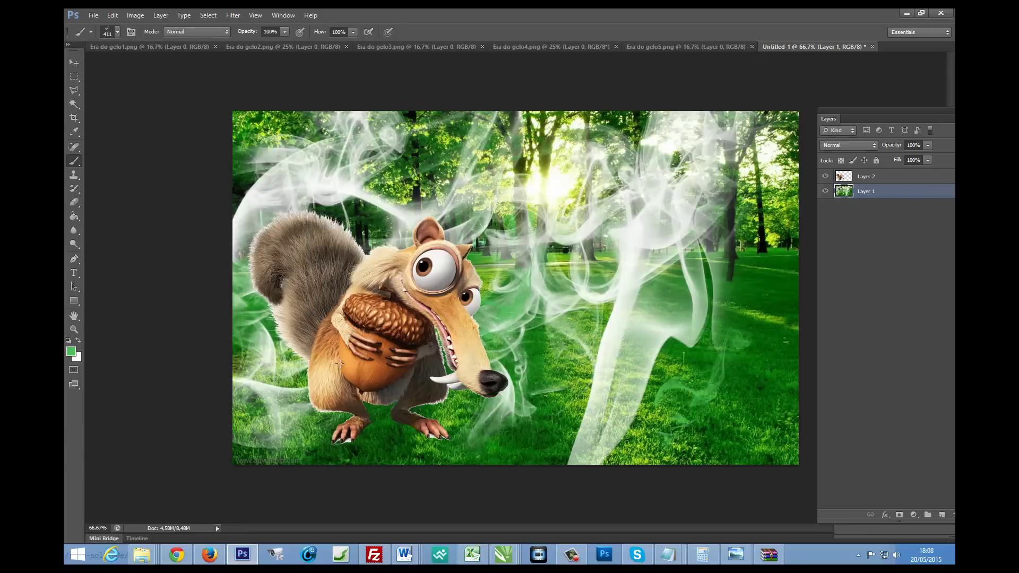
{"action": "left_click", "coordinate": [754, 365]}
{"action": "left_click", "coordinate": [746, 284]}
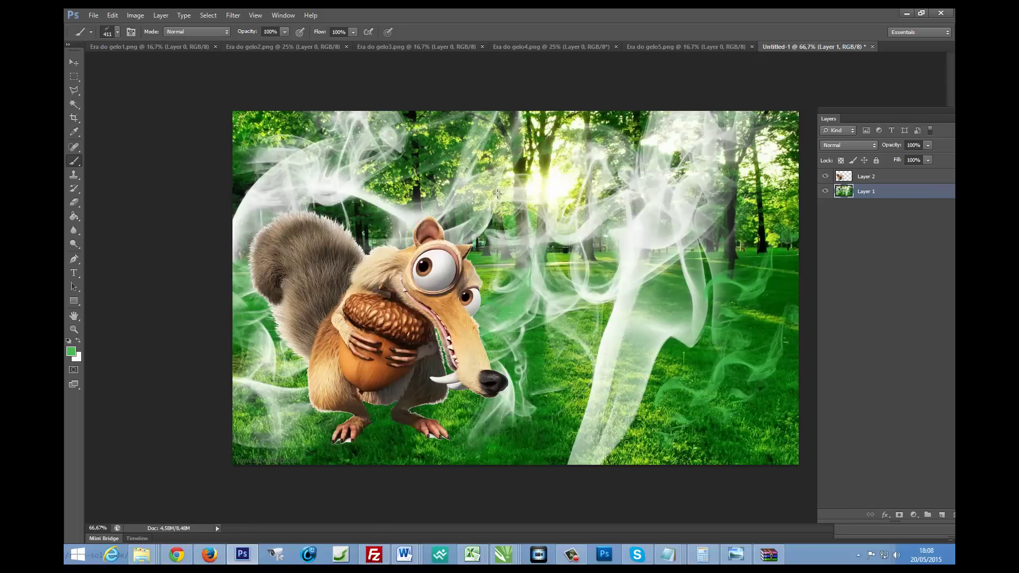
- Keep green as the paint colour and stamp more green smoke on the lower right
{"action": "left_click", "coordinate": [71, 352]}
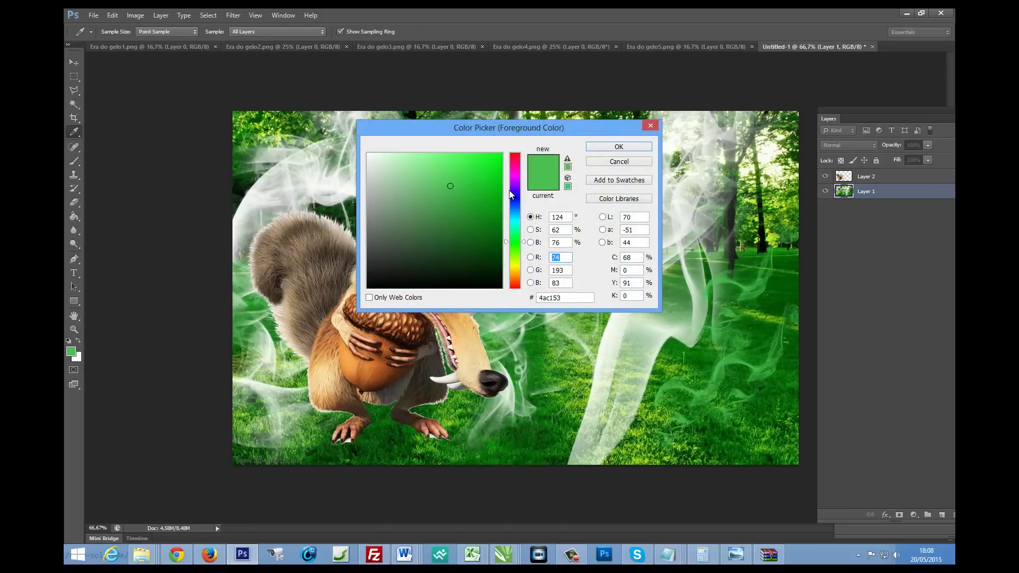
{"action": "left_click_drag", "start_coordinate": [510, 195], "coordinate": [511, 172]}
{"action": "left_click", "coordinate": [483, 171]}
{"action": "left_click", "coordinate": [511, 160]}
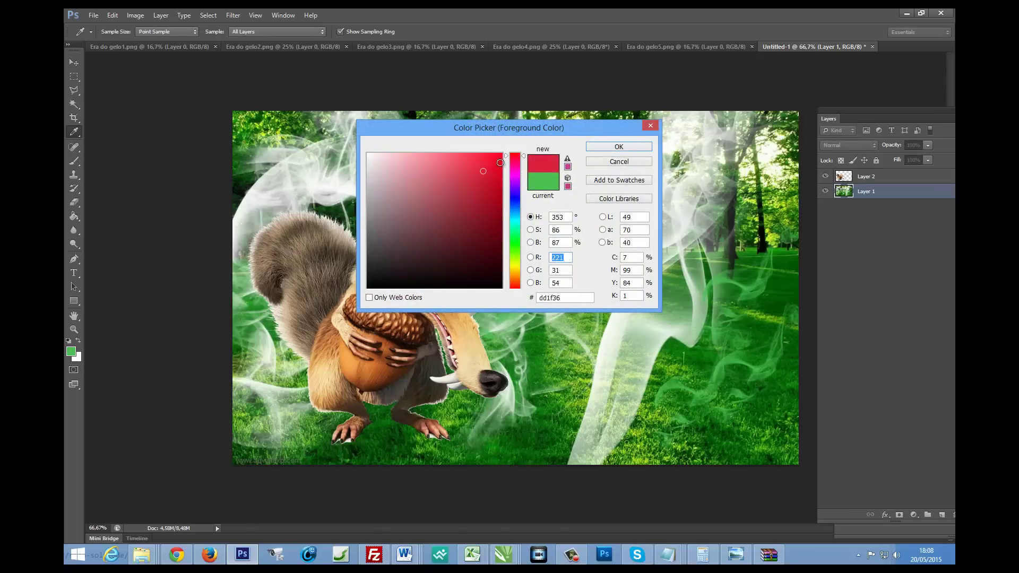
{"action": "left_click", "coordinate": [543, 182]}
{"action": "key", "text": "Return"}
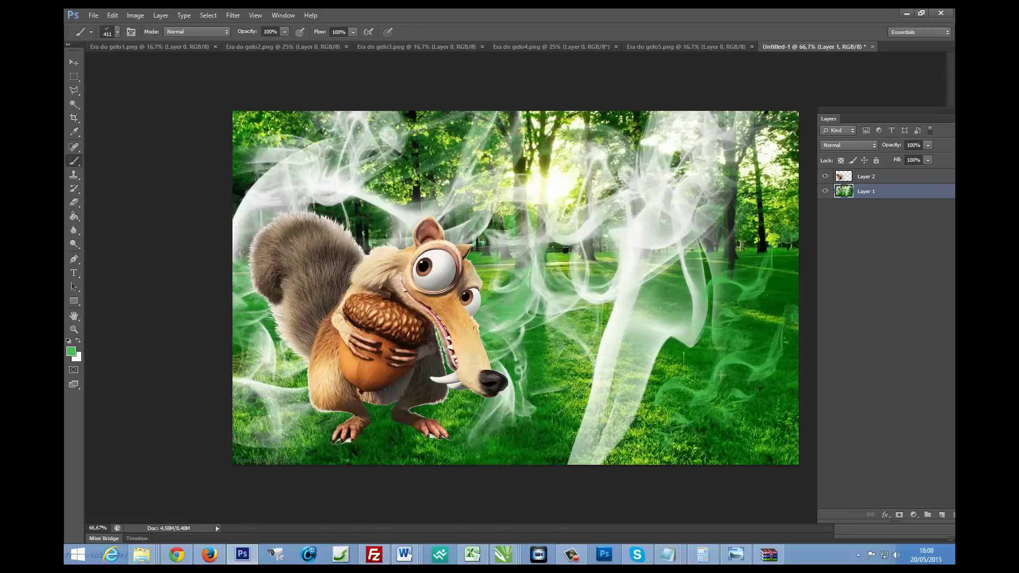
{"action": "left_click", "coordinate": [721, 375]}
- Switch the foreground to pink e8246e and paint pink smoke at lower left and right
{"action": "left_click", "coordinate": [72, 351]}
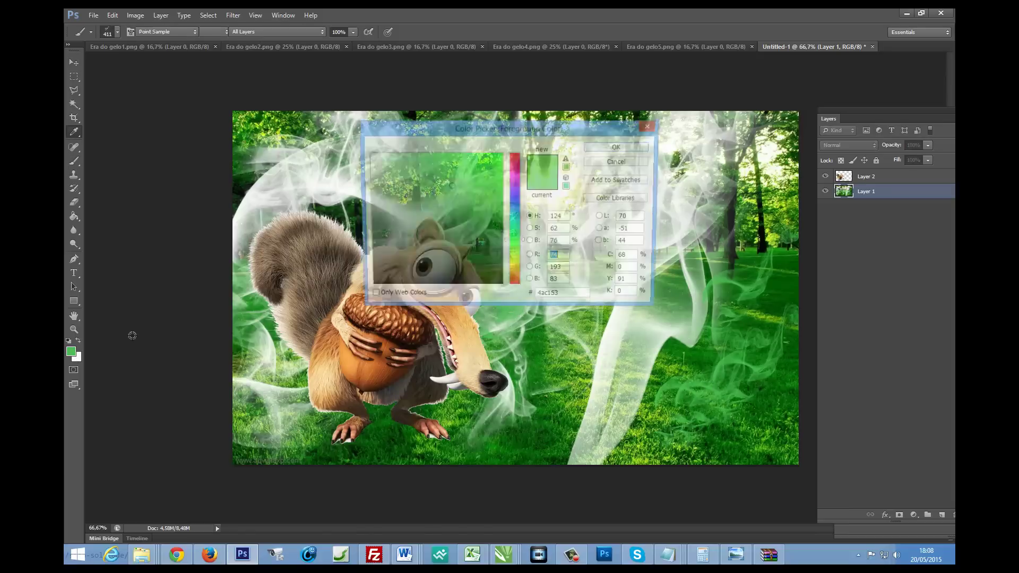
{"action": "left_click_drag", "start_coordinate": [512, 202], "coordinate": [512, 161]}
{"action": "left_click", "coordinate": [480, 169]}
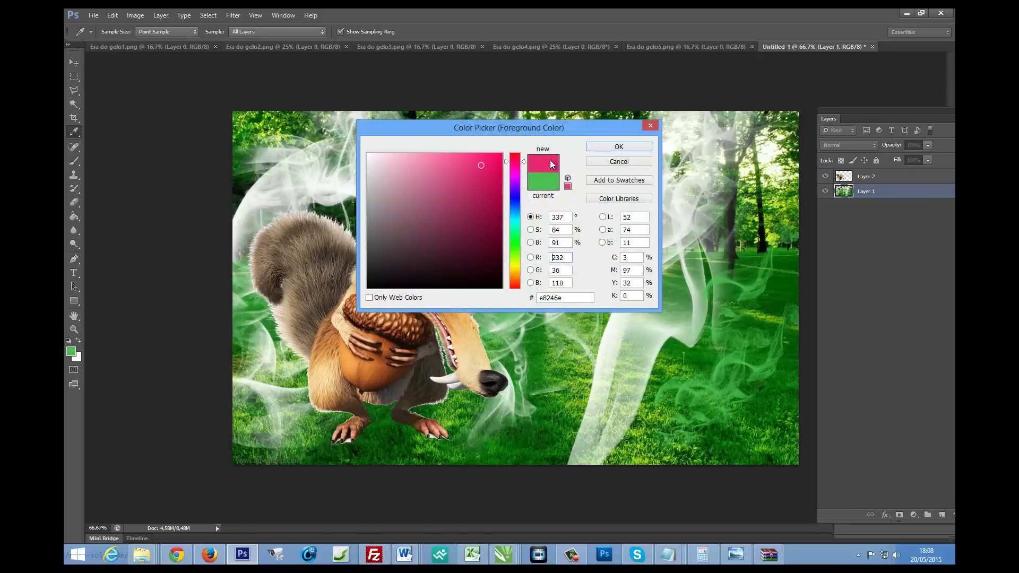
{"action": "left_click", "coordinate": [619, 147]}
{"action": "left_click", "coordinate": [268, 434]}
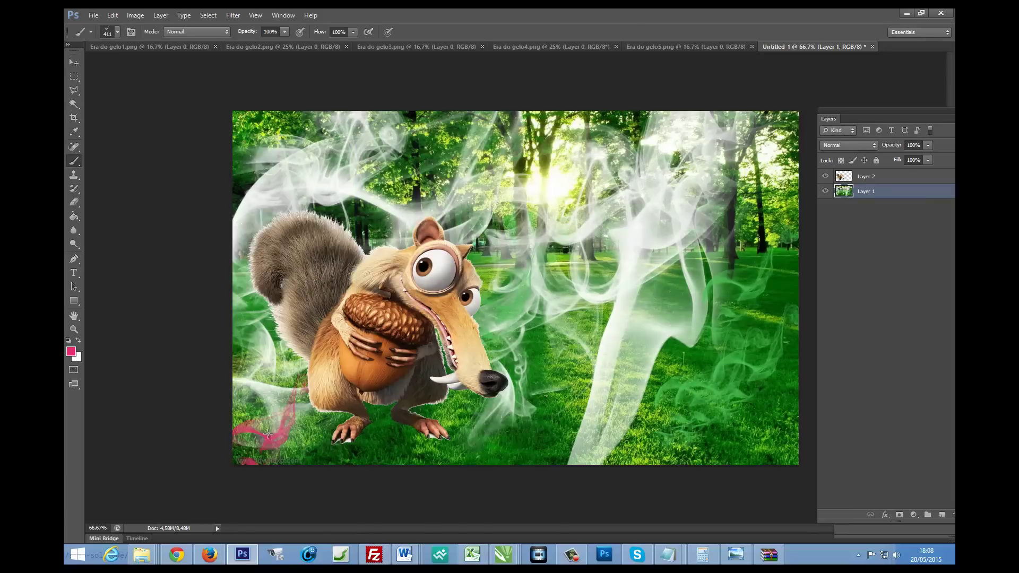
{"action": "left_click", "coordinate": [738, 379]}
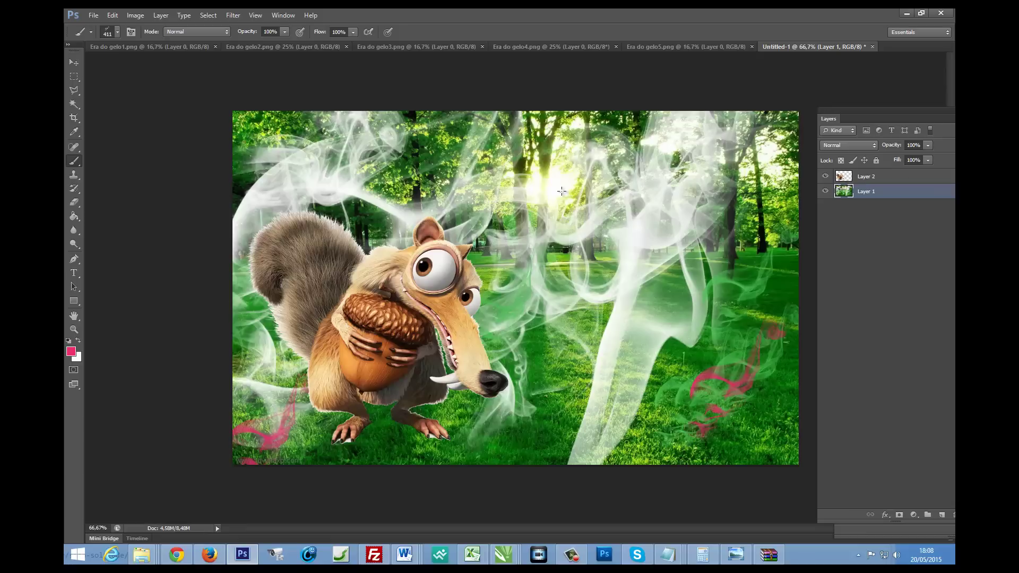
{"action": "left_click", "coordinate": [646, 212]}
{"action": "left_click_drag", "start_coordinate": [646, 212], "coordinate": [736, 356]}
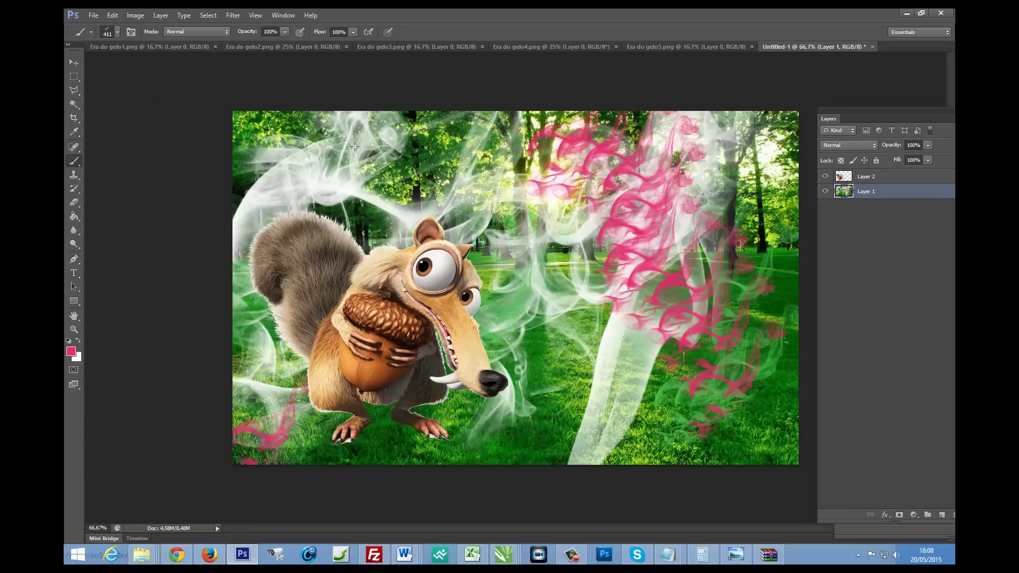
{"action": "left_click", "coordinate": [91, 14]}
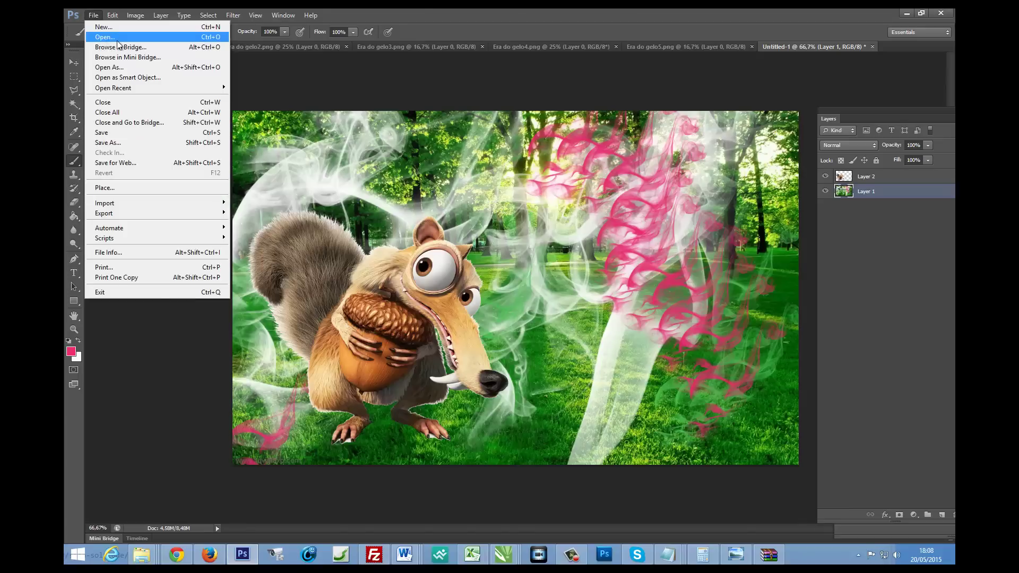
{"action": "left_click", "coordinate": [103, 35]}
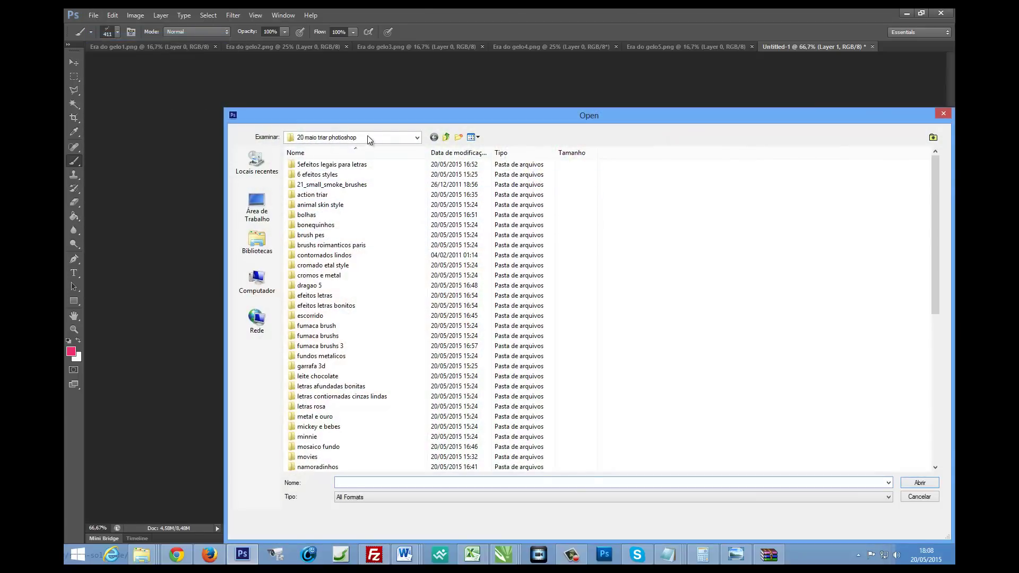
{"action": "left_click", "coordinate": [370, 139]}
{"action": "left_click", "coordinate": [324, 236]}
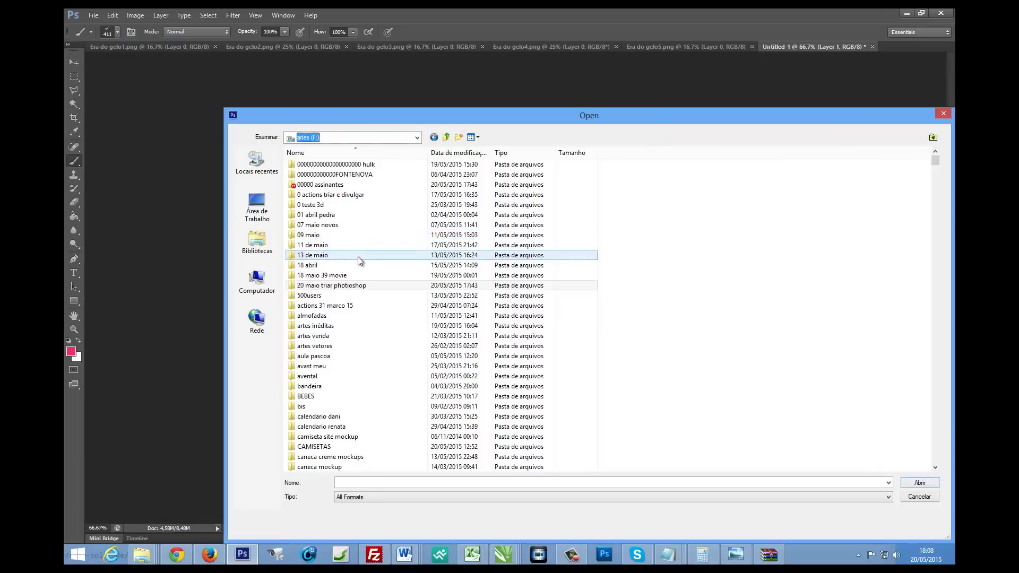
{"action": "scroll", "coordinate": [376, 350], "scroll_direction": "down", "scroll_amount": 5}
{"action": "scroll", "coordinate": [361, 414], "scroll_direction": "down", "scroll_amount": 5}
{"action": "scroll", "coordinate": [350, 436], "scroll_direction": "up", "scroll_amount": 5}
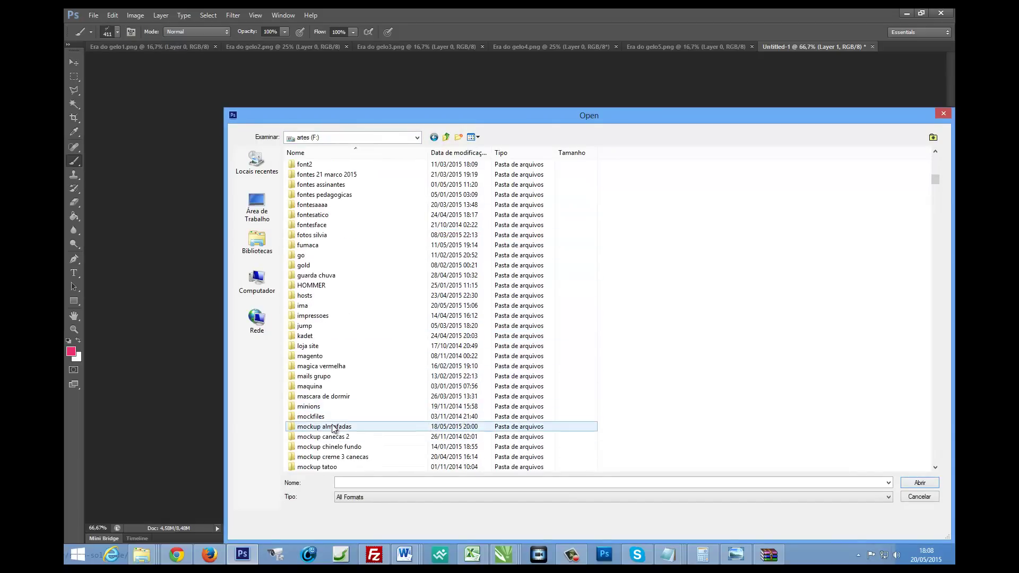
{"action": "scroll", "coordinate": [343, 425], "scroll_direction": "up", "scroll_amount": 5}
{"action": "scroll", "coordinate": [338, 382], "scroll_direction": "up", "scroll_amount": 5}
{"action": "scroll", "coordinate": [323, 318], "scroll_direction": "up", "scroll_amount": 5}
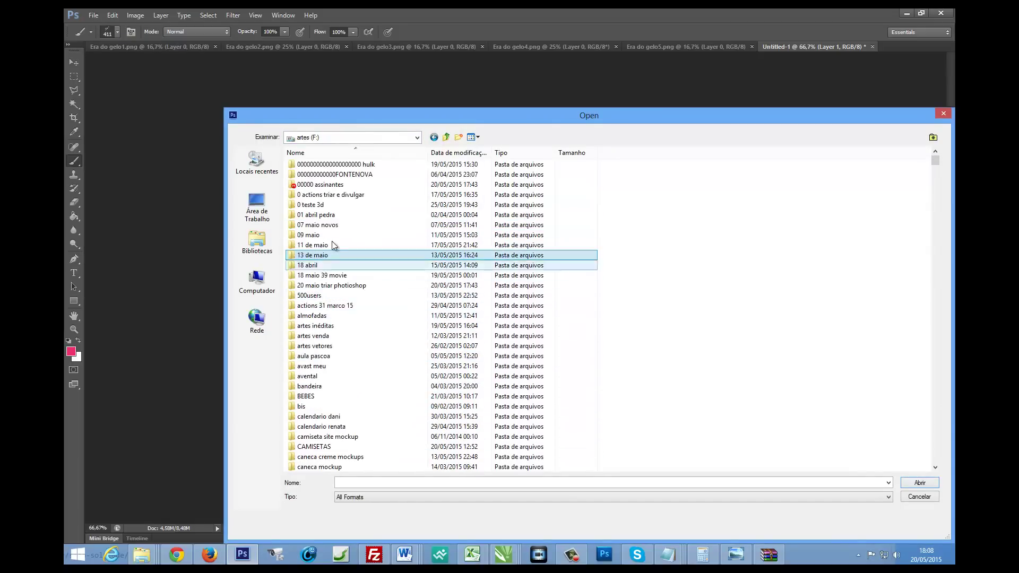
{"action": "double_click", "coordinate": [316, 326]}
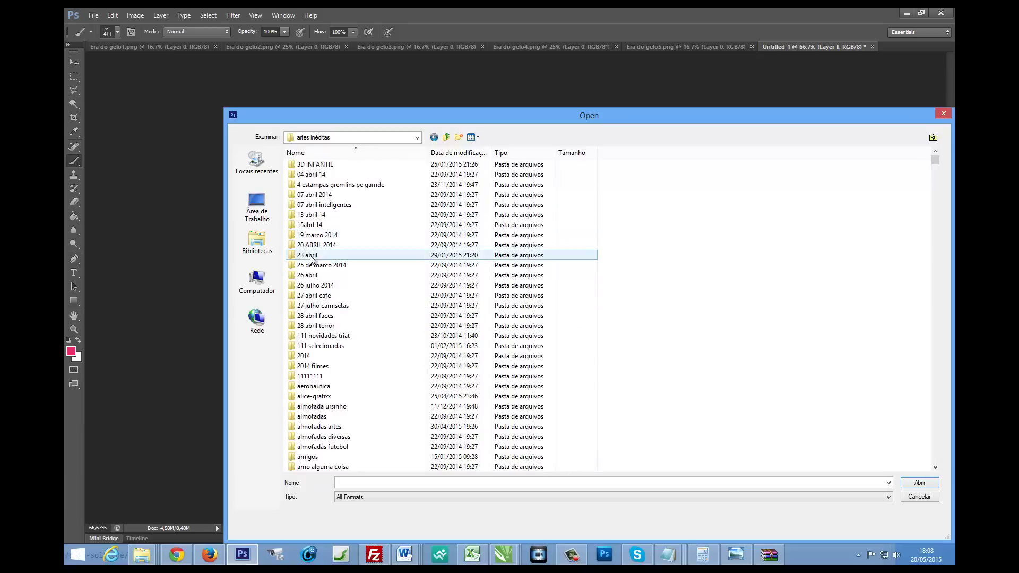
{"action": "mouse_move", "coordinate": [501, 152]}
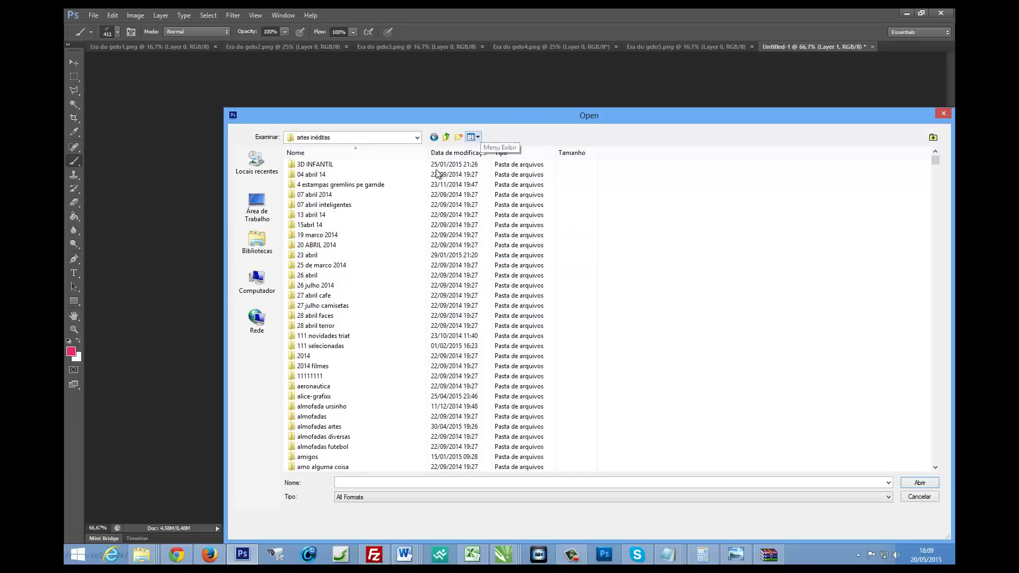
{"action": "left_click", "coordinate": [323, 305]}
{"action": "scroll", "coordinate": [343, 389], "scroll_direction": "down", "scroll_amount": 2}
{"action": "scroll", "coordinate": [343, 389], "scroll_direction": "down", "scroll_amount": 6}
{"action": "scroll", "coordinate": [324, 340], "scroll_direction": "down", "scroll_amount": 1}
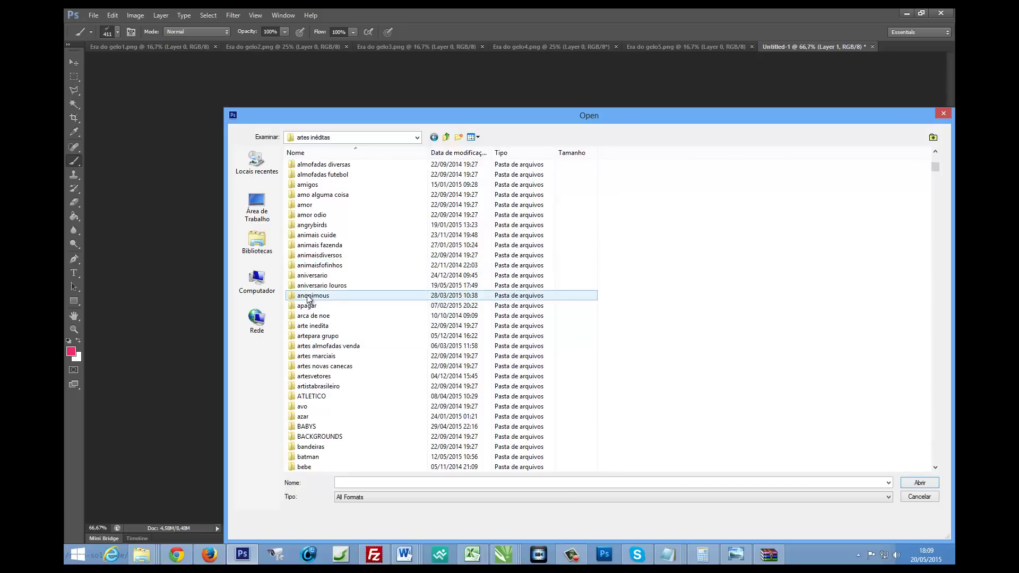
{"action": "scroll", "coordinate": [350, 307], "scroll_direction": "down", "scroll_amount": 2}
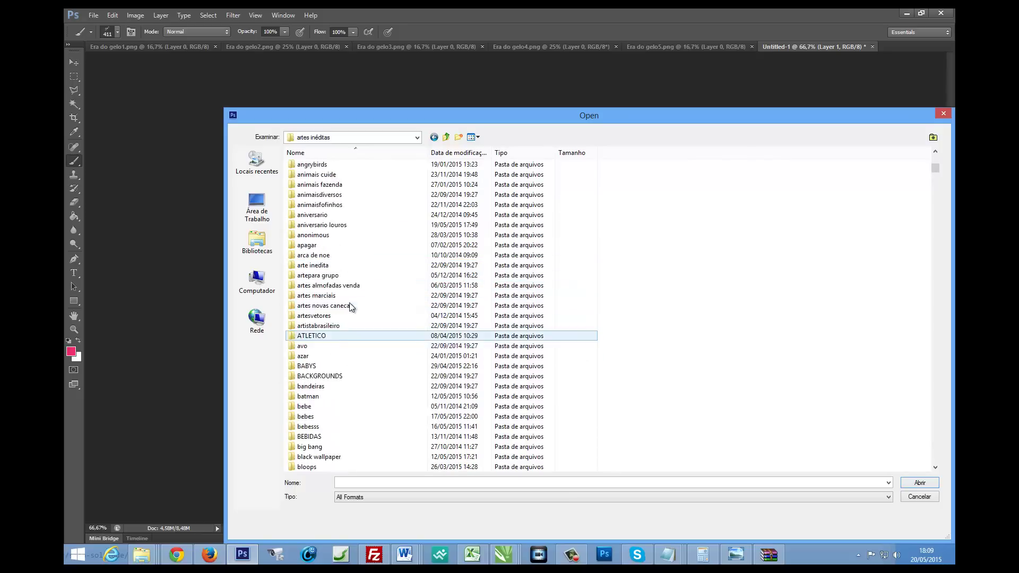
{"action": "scroll", "coordinate": [324, 276], "scroll_direction": "up", "scroll_amount": 2}
{"action": "double_click", "coordinate": [319, 265]}
{"action": "left_click", "coordinate": [349, 225]}
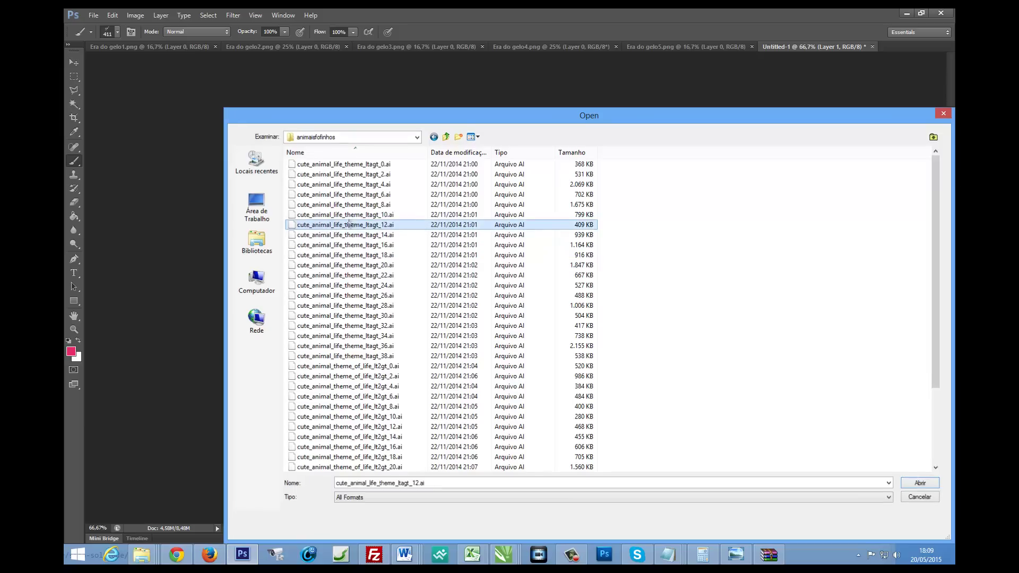
{"action": "double_click", "coordinate": [349, 224]}
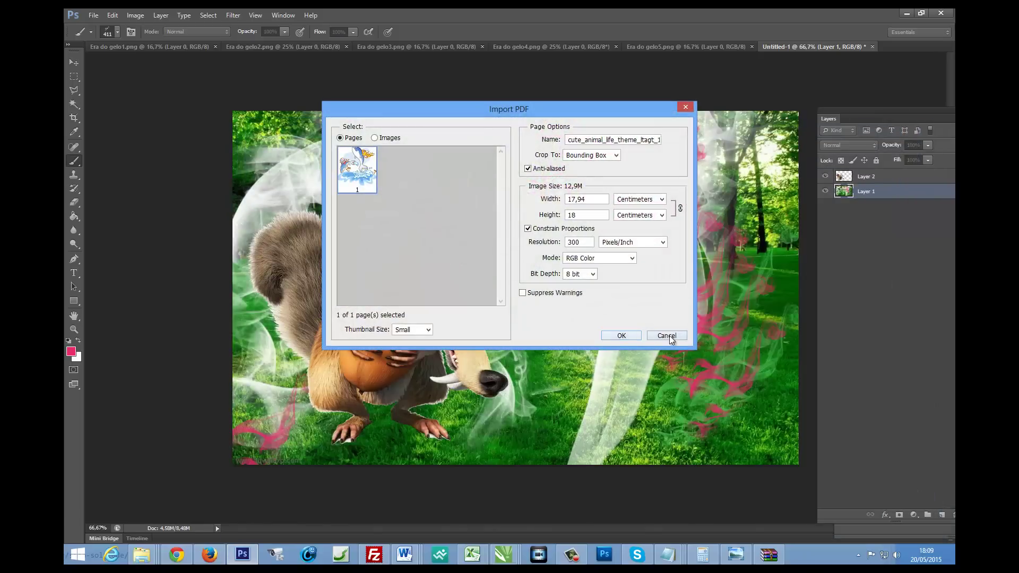
{"action": "left_click", "coordinate": [668, 336]}
{"action": "left_click", "coordinate": [94, 15]}
- In the Open dialog, navigate from the artes (F:) drive into the texturas profissionais folder
{"action": "left_click", "coordinate": [106, 35]}
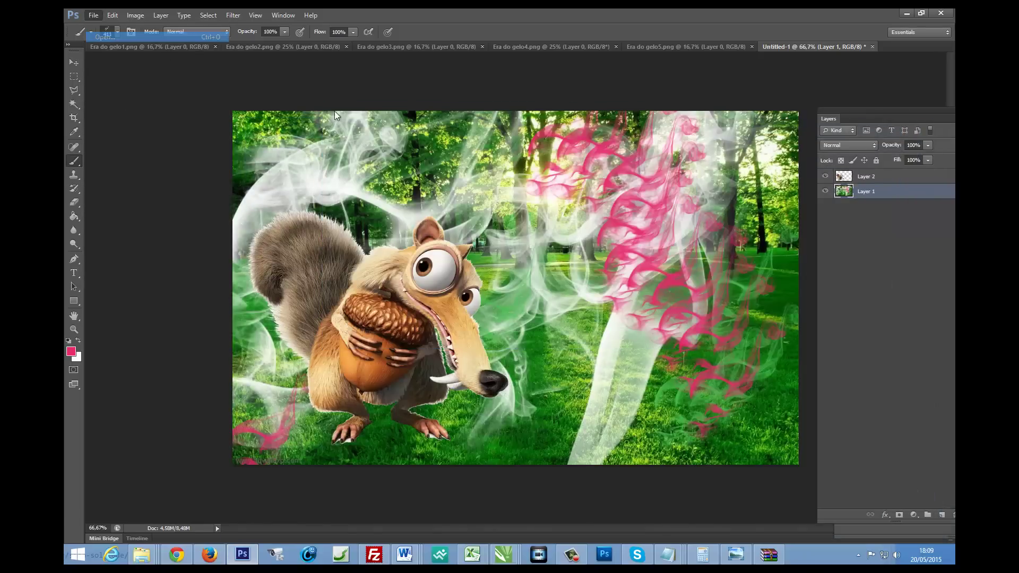
{"action": "left_click", "coordinate": [356, 138]}
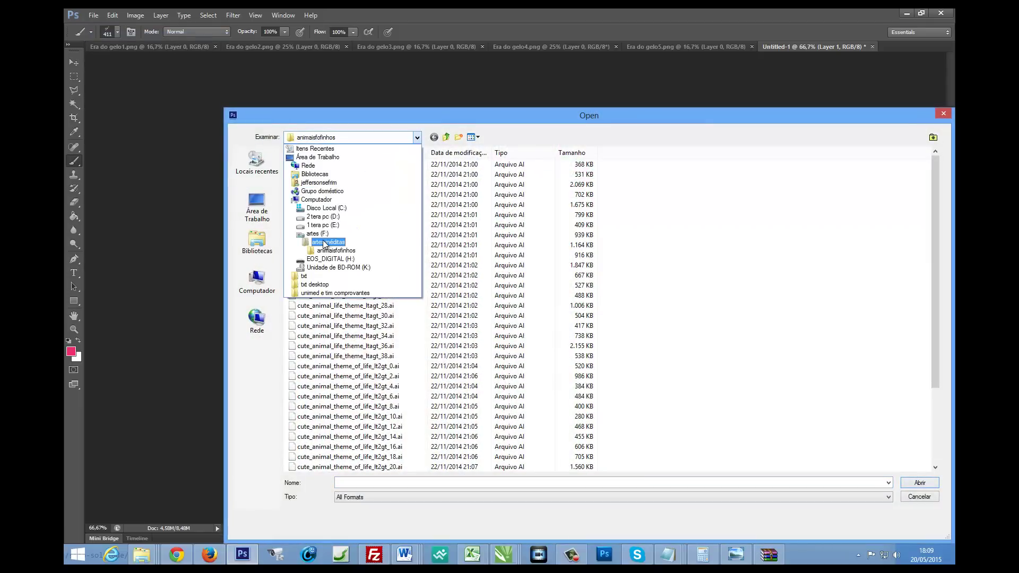
{"action": "left_click", "coordinate": [325, 243]}
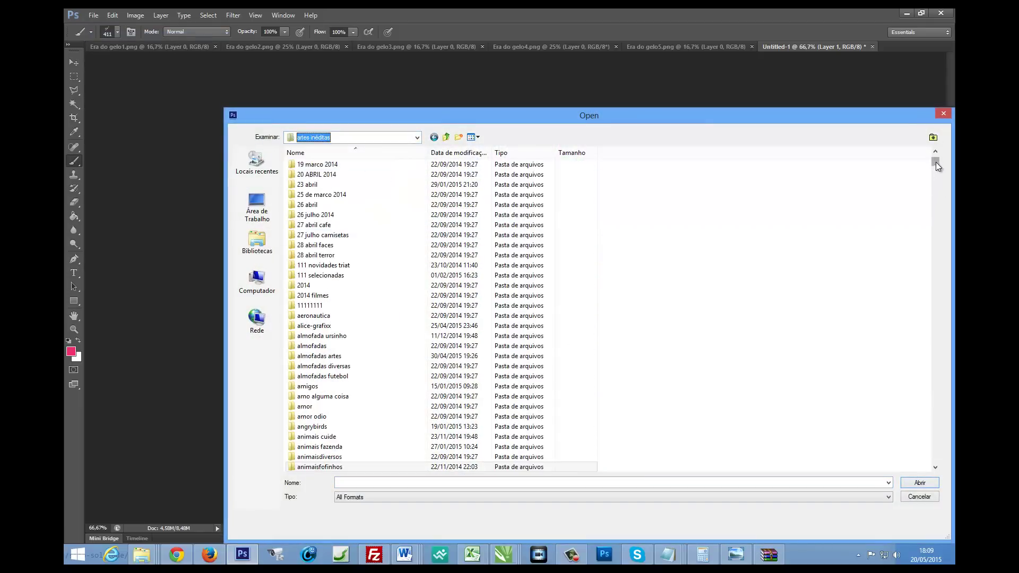
{"action": "mouse_move", "coordinate": [936, 163]}
{"action": "left_mouse_down"}
{"action": "mouse_move", "coordinate": [923, 236]}
{"action": "mouse_move", "coordinate": [909, 246]}
{"action": "left_mouse_up"}
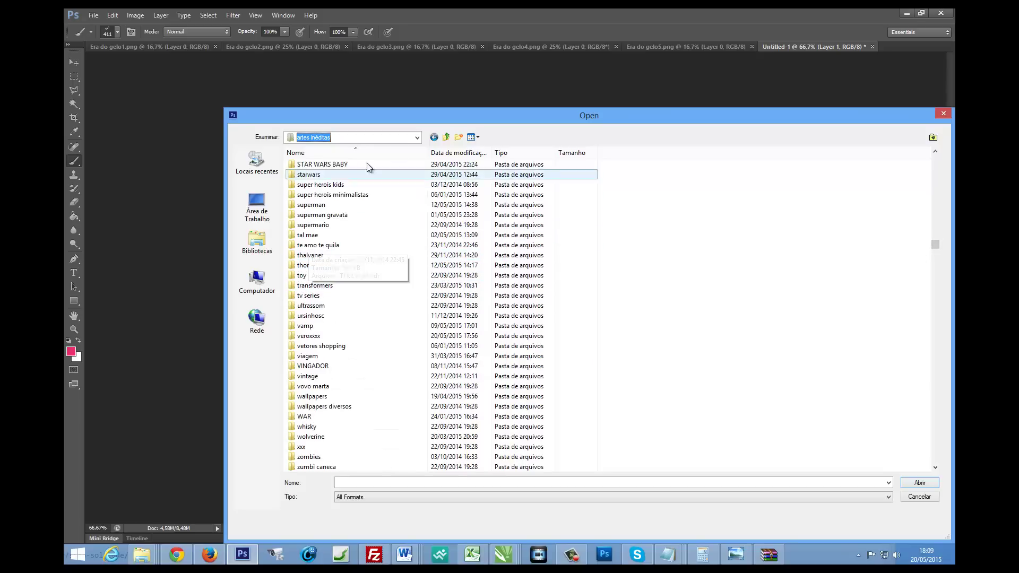
{"action": "left_click", "coordinate": [446, 137]}
{"action": "left_click", "coordinate": [342, 276]}
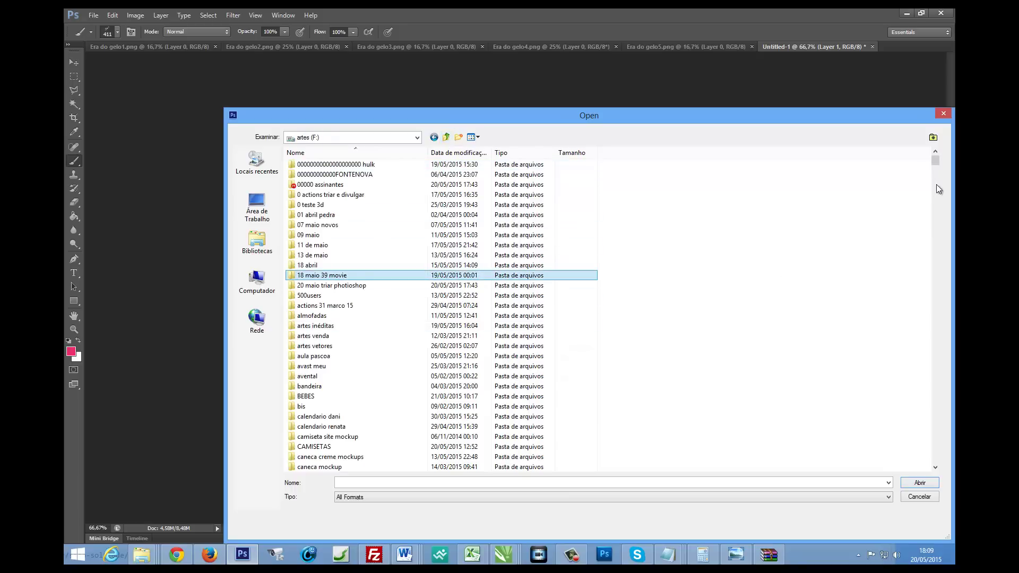
{"action": "left_click_drag", "start_coordinate": [934, 168], "coordinate": [898, 218]}
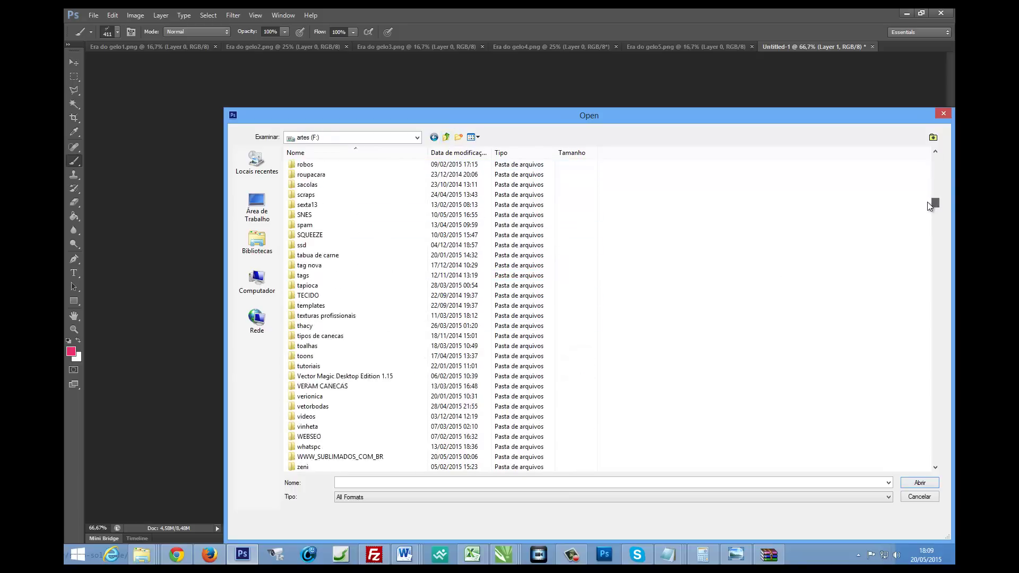
{"action": "double_click", "coordinate": [366, 336]}
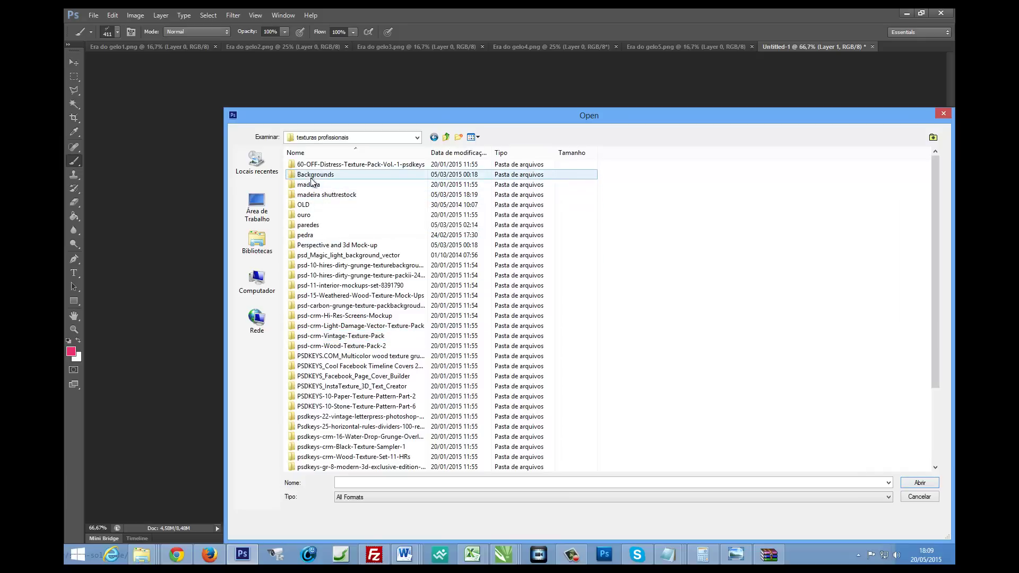
{"action": "left_click", "coordinate": [313, 239]}
{"action": "double_click", "coordinate": [312, 239]}
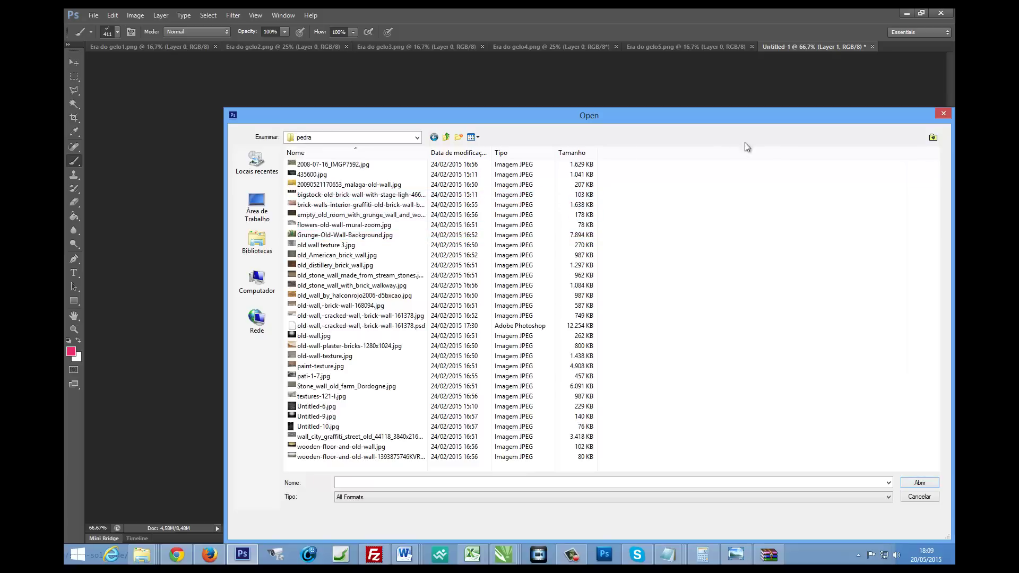
{"action": "left_click", "coordinate": [472, 137]}
{"action": "left_click", "coordinate": [499, 164]}
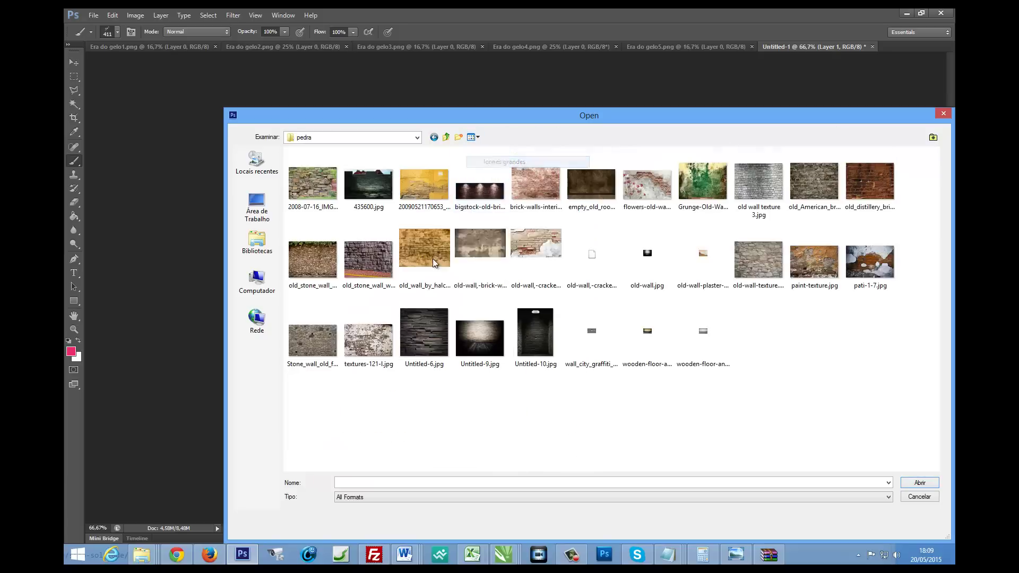
{"action": "double_click", "coordinate": [422, 183]}
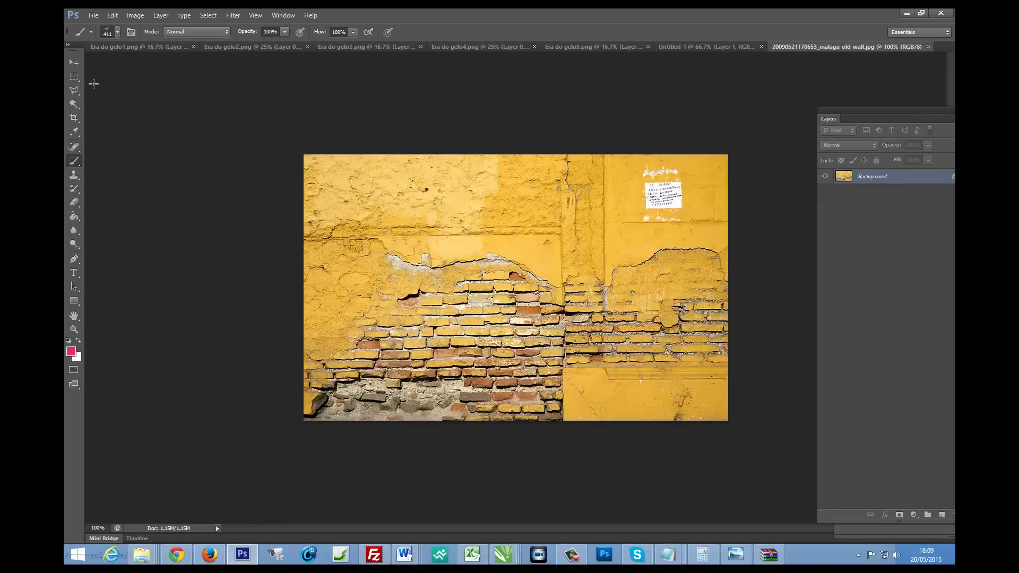
- Set the foreground to white and paint a white smoke wisp across the wall
{"action": "left_click", "coordinate": [70, 351]}
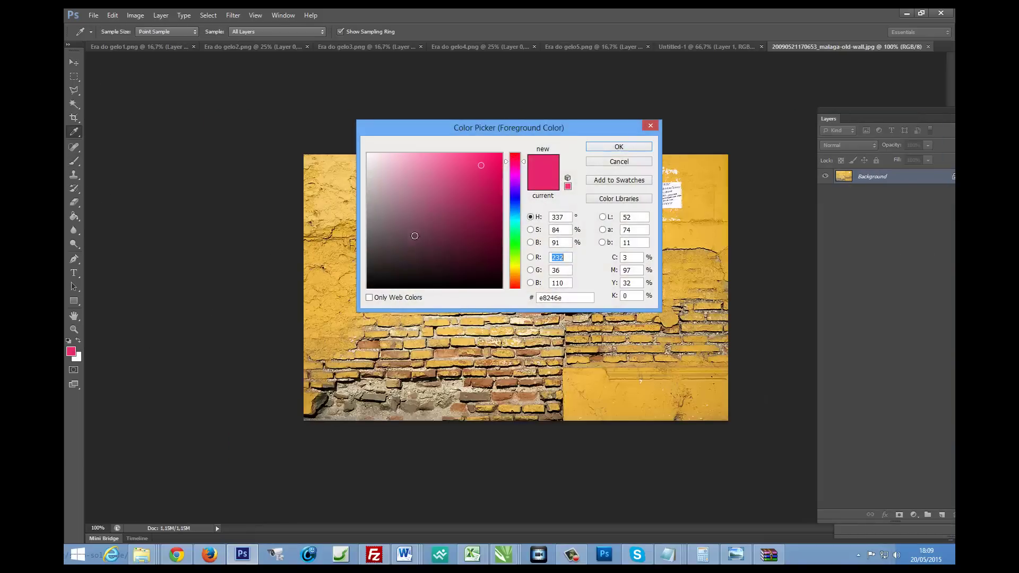
{"action": "left_click", "coordinate": [368, 154]}
{"action": "left_click", "coordinate": [625, 153]}
{"action": "key", "text": "b"}
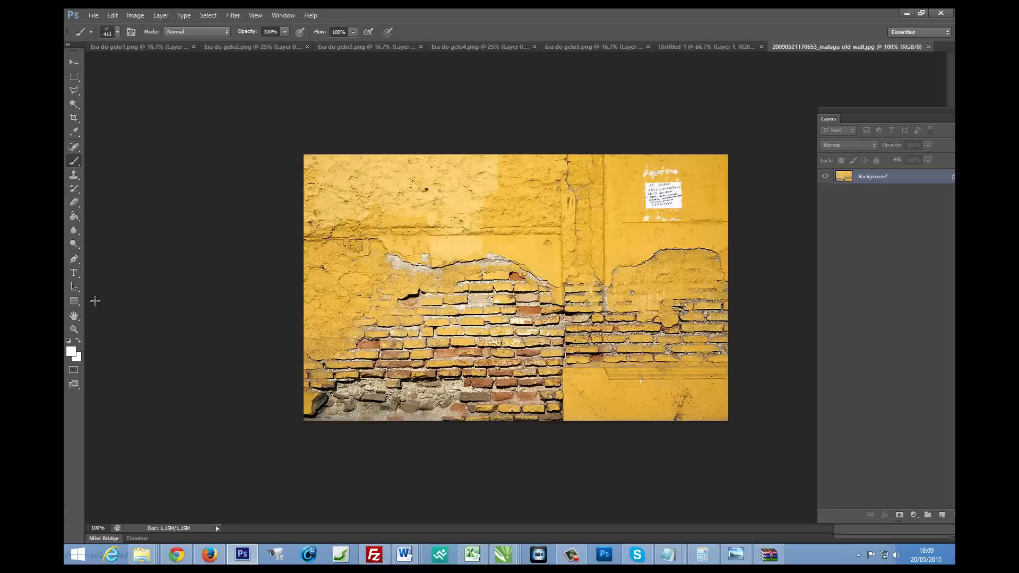
{"action": "left_click", "coordinate": [117, 32]}
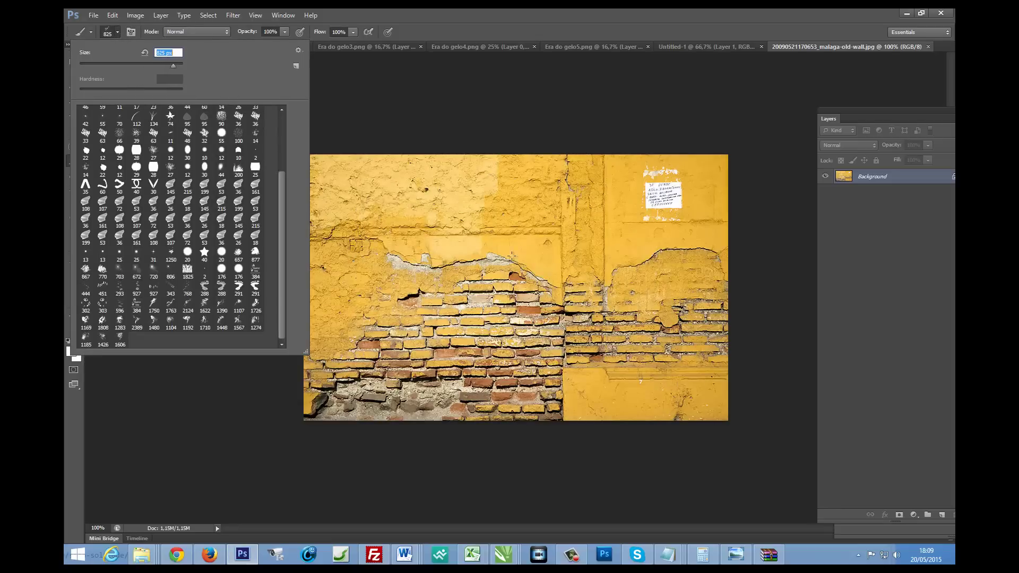
{"action": "left_click", "coordinate": [586, 304]}
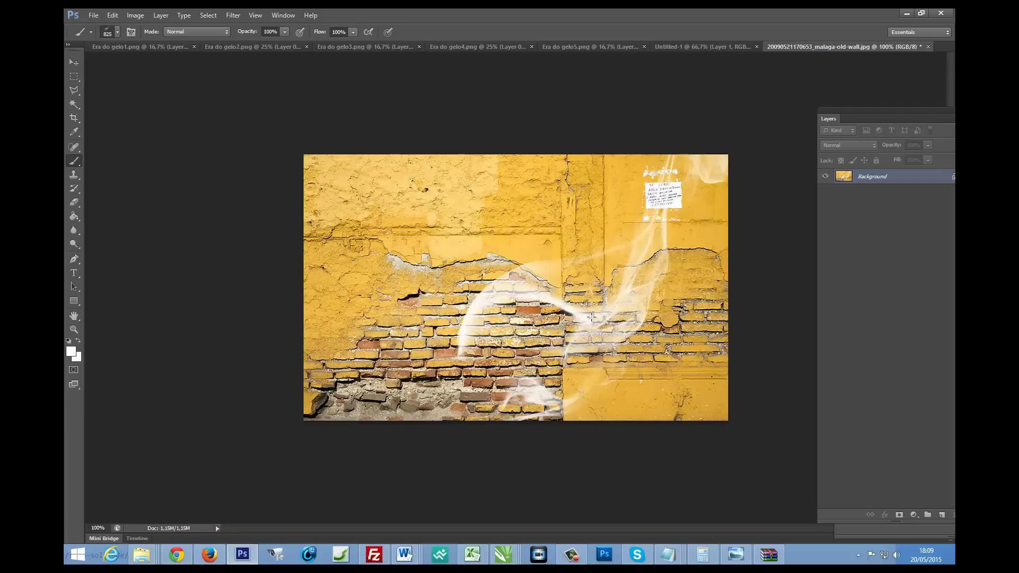
- Switch to black and stamp 442 px smoke wisps at left, right and upper left
{"action": "left_click", "coordinate": [71, 351]}
{"action": "left_click", "coordinate": [368, 287]}
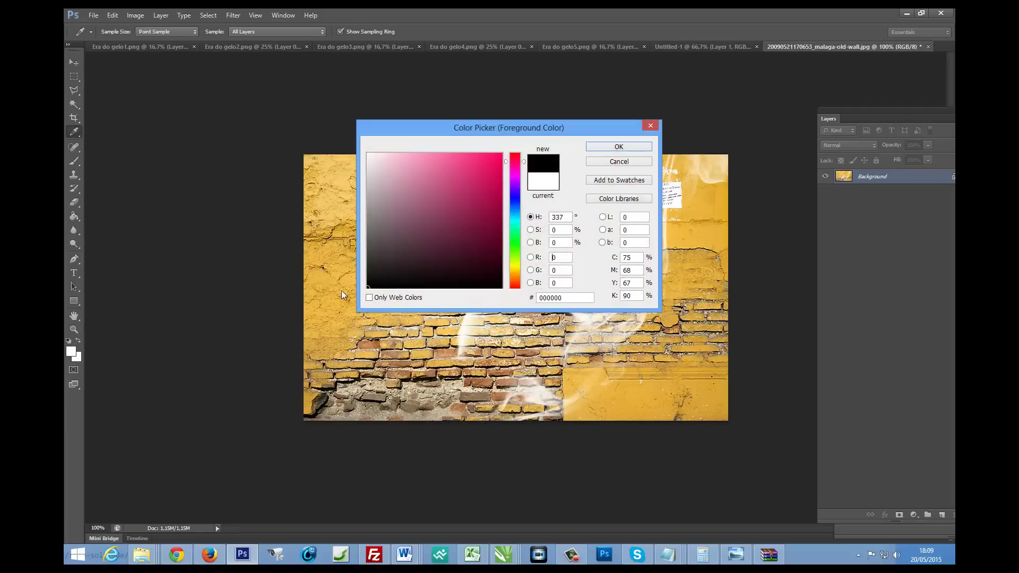
{"action": "left_click", "coordinate": [619, 147]}
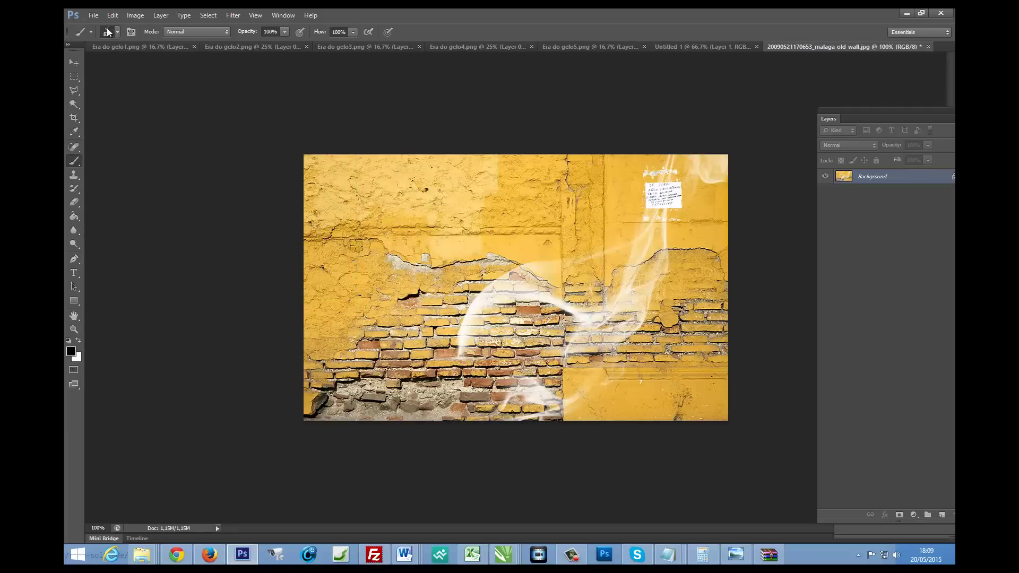
{"action": "left_click", "coordinate": [116, 31]}
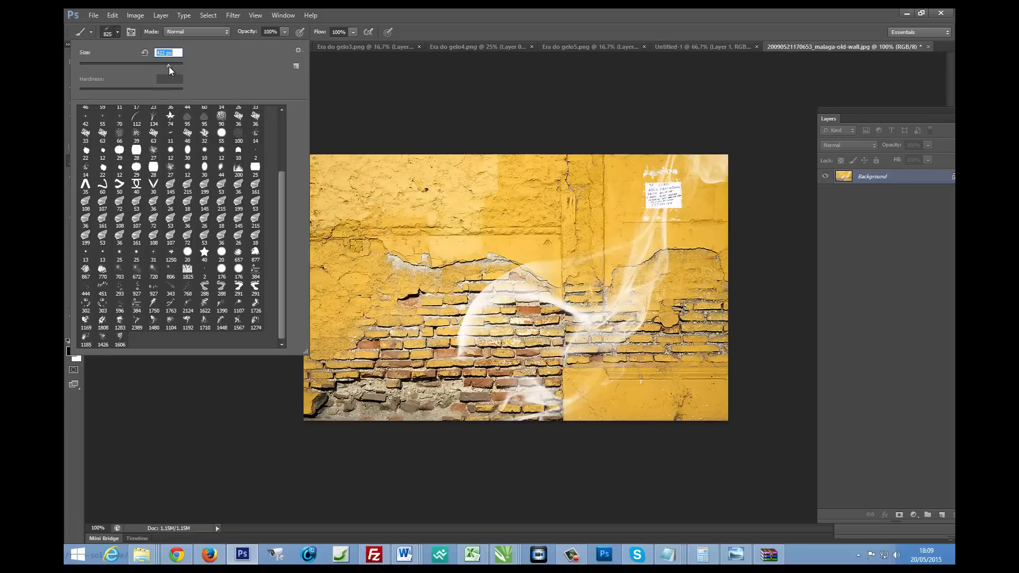
{"action": "left_click", "coordinate": [396, 289]}
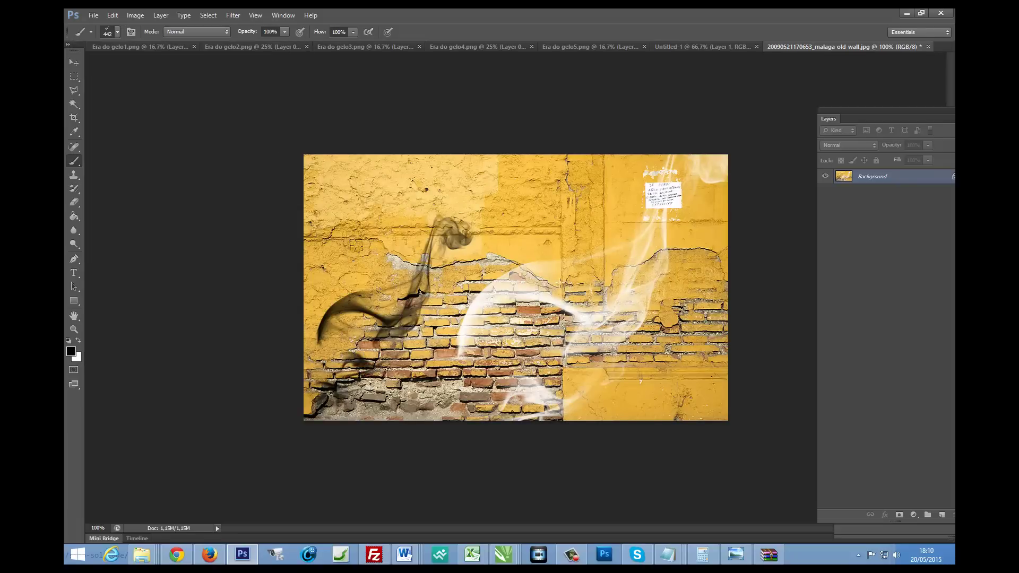
{"action": "left_click", "coordinate": [679, 250]}
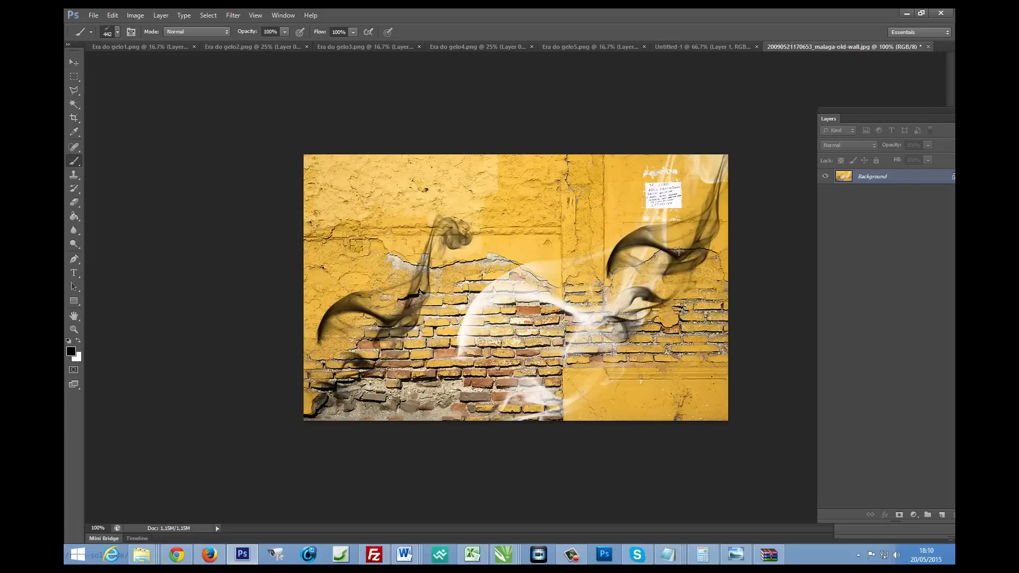
{"action": "left_click", "coordinate": [413, 223]}
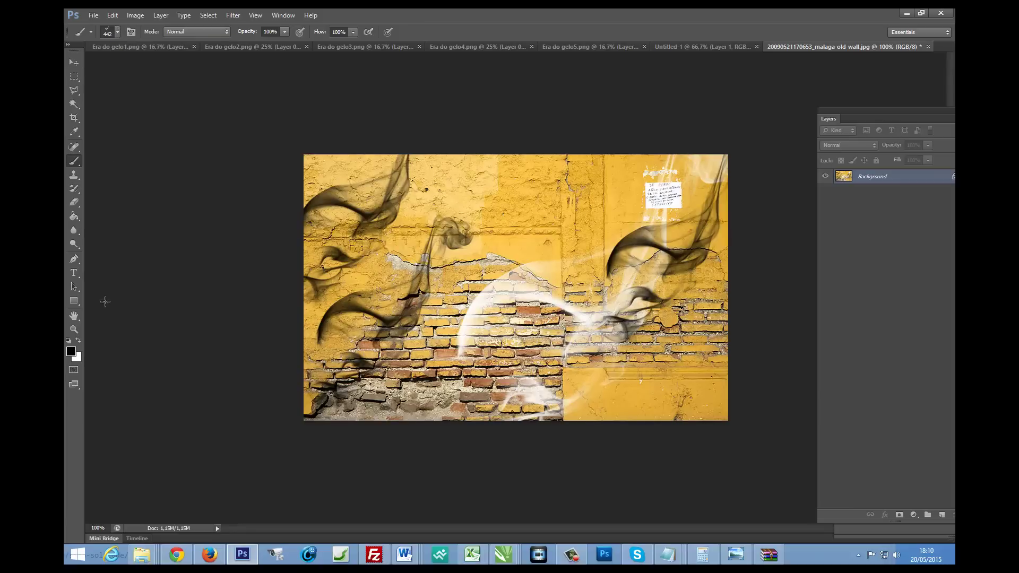
- Set the foreground colour to pure red (ff0000) in the Color Picker
{"action": "left_click", "coordinate": [71, 352]}
{"action": "left_click", "coordinate": [501, 154]}
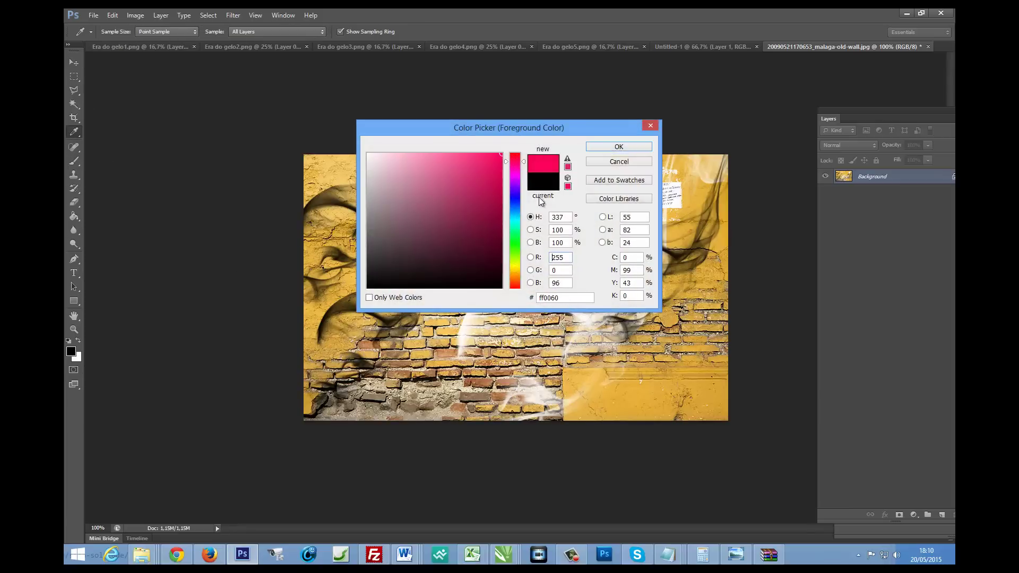
{"action": "left_click_drag", "start_coordinate": [516, 277], "coordinate": [516, 290]}
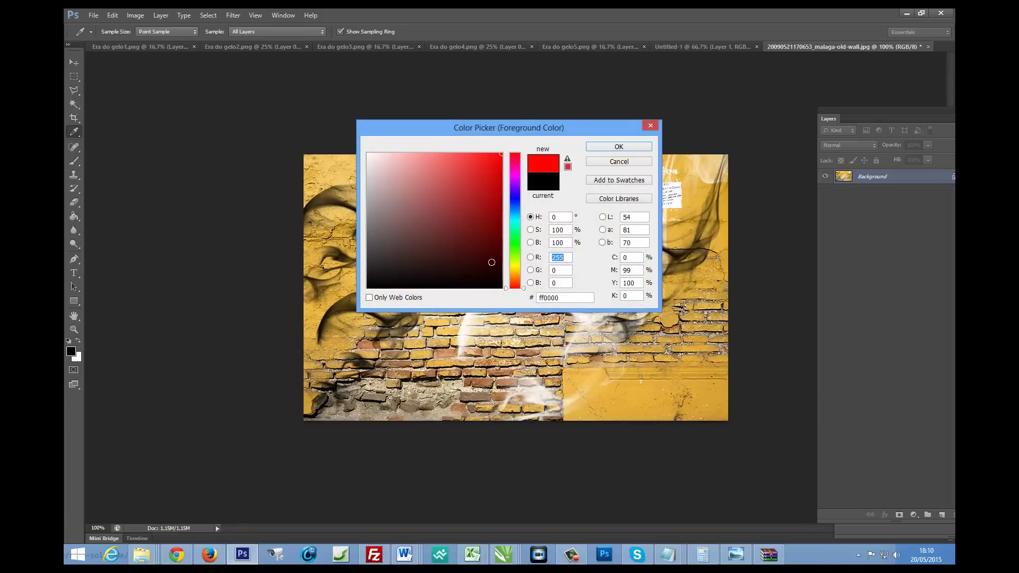
{"action": "left_click", "coordinate": [605, 146]}
{"action": "key", "text": "b"}
- Stamp three 288 px footprints on the wall at right, left and top centre
{"action": "left_click", "coordinate": [117, 30]}
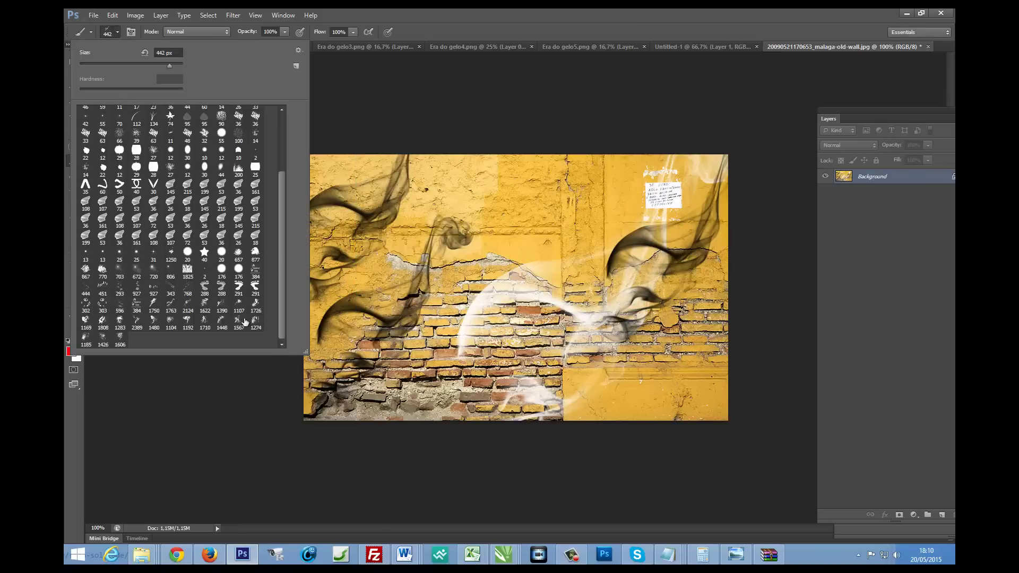
{"action": "left_click", "coordinate": [205, 288]}
{"action": "left_click", "coordinate": [680, 367]}
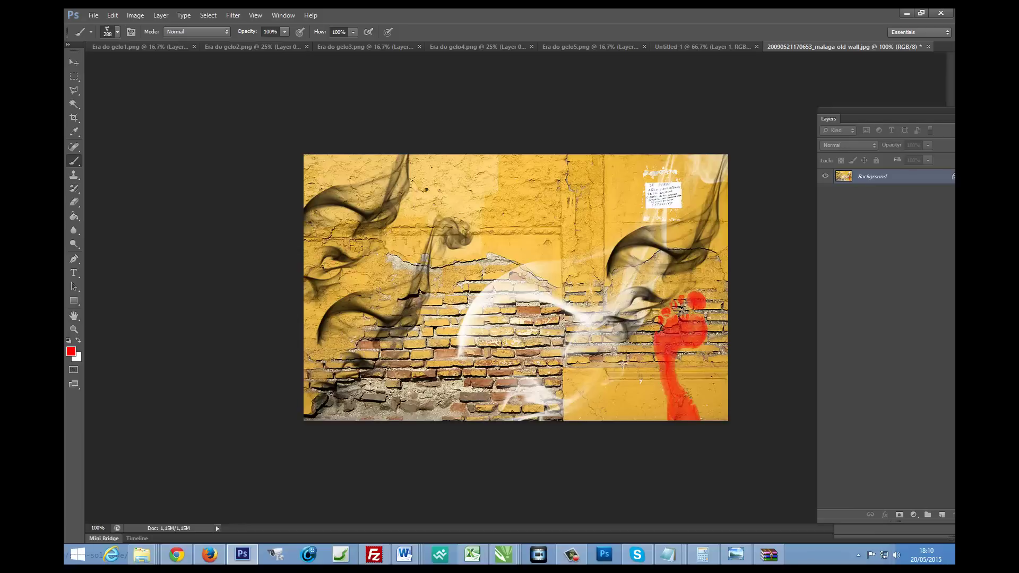
{"action": "left_click", "coordinate": [378, 308]}
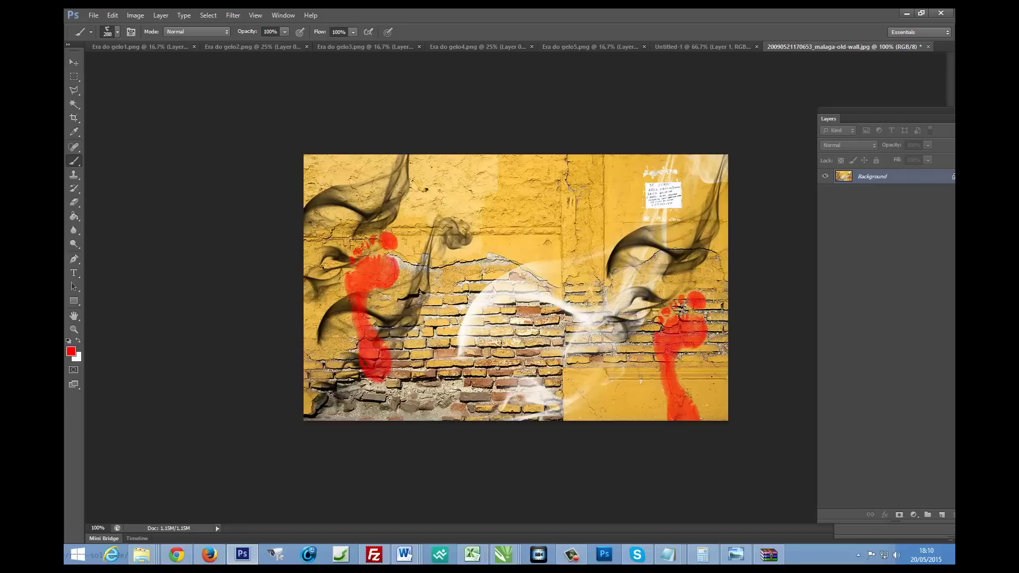
{"action": "left_click", "coordinate": [541, 244]}
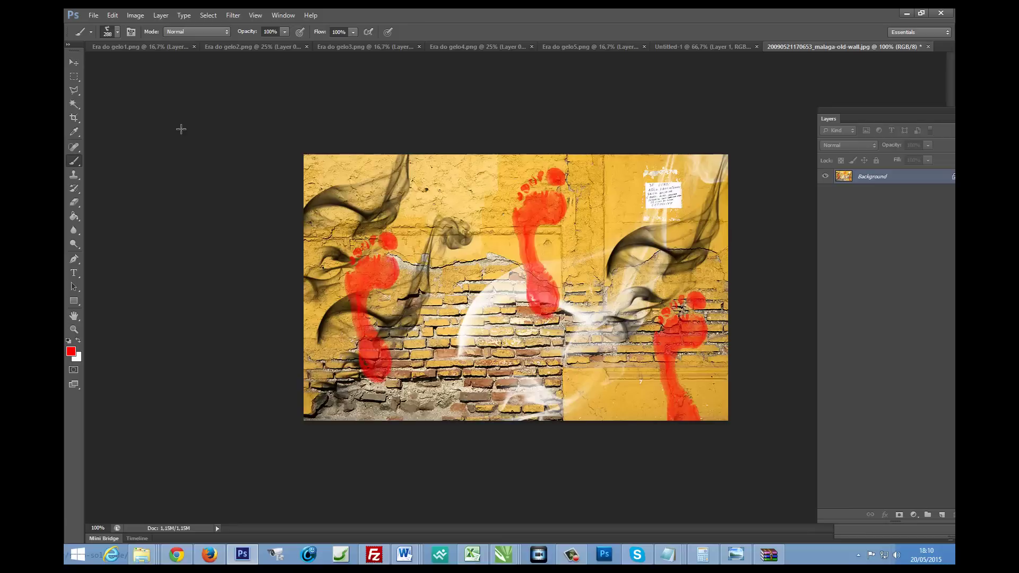
- Create Untitled-2, a 4000 × 4000 px canvas with White background contents
{"action": "key", "text": "ctrl+n"}
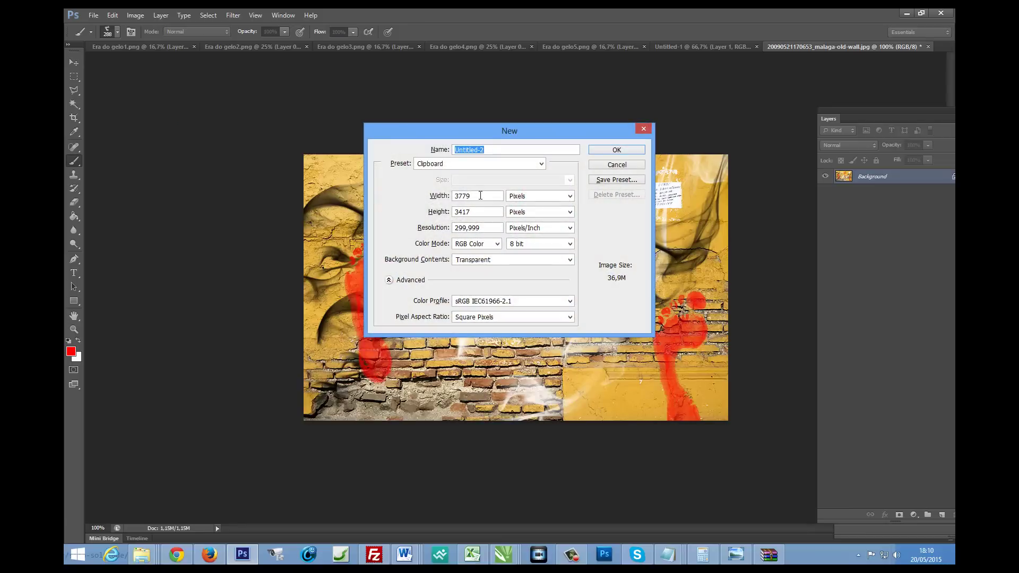
{"action": "double_click", "coordinate": [480, 195]}
{"action": "type", "text": "4000"}
{"action": "key", "text": "Tab"}
{"action": "type", "text": "5"}
{"action": "type", "text": "00"}
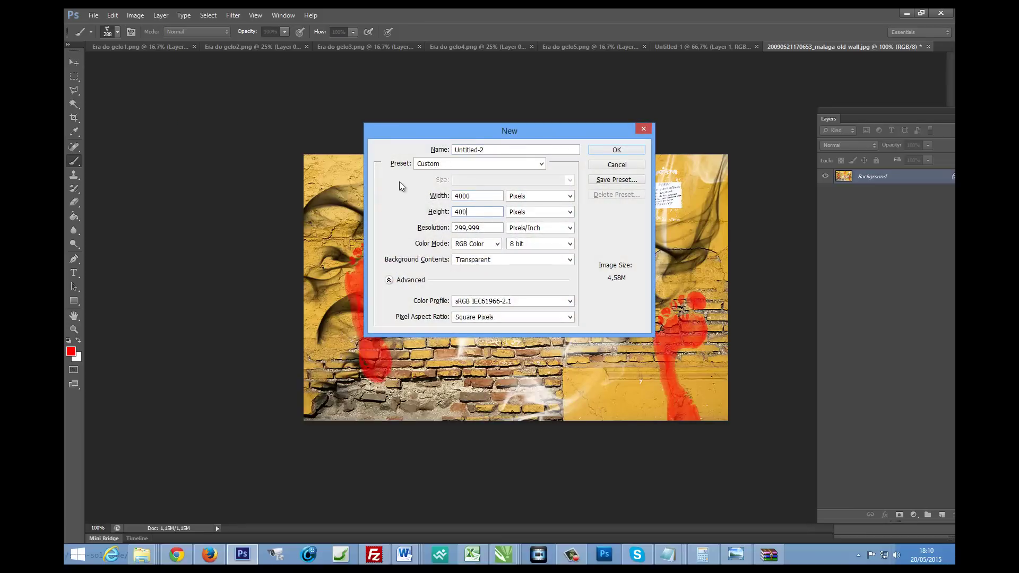
{"action": "type", "text": "0"}
{"action": "left_click", "coordinate": [512, 257]}
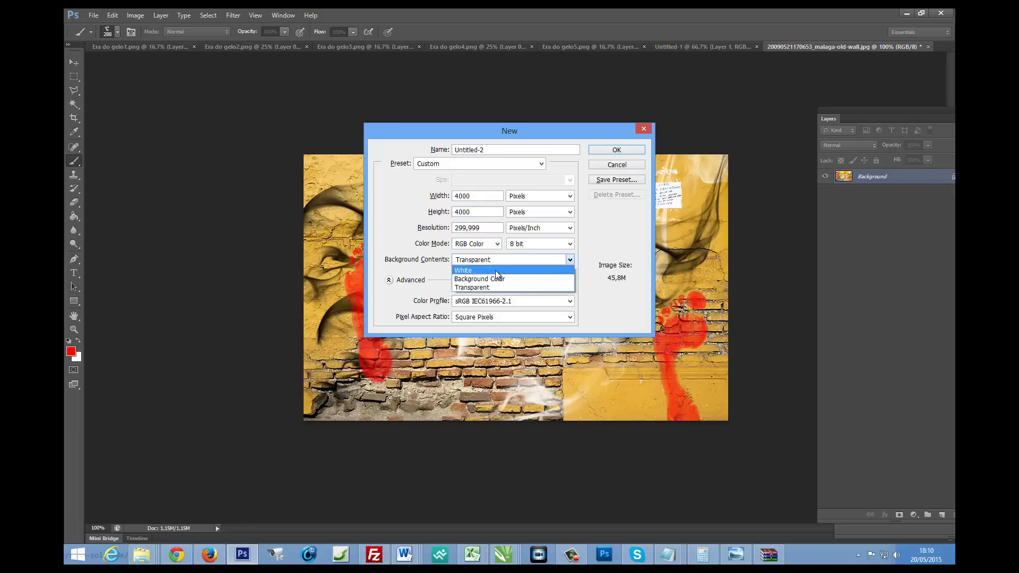
{"action": "left_click", "coordinate": [617, 150]}
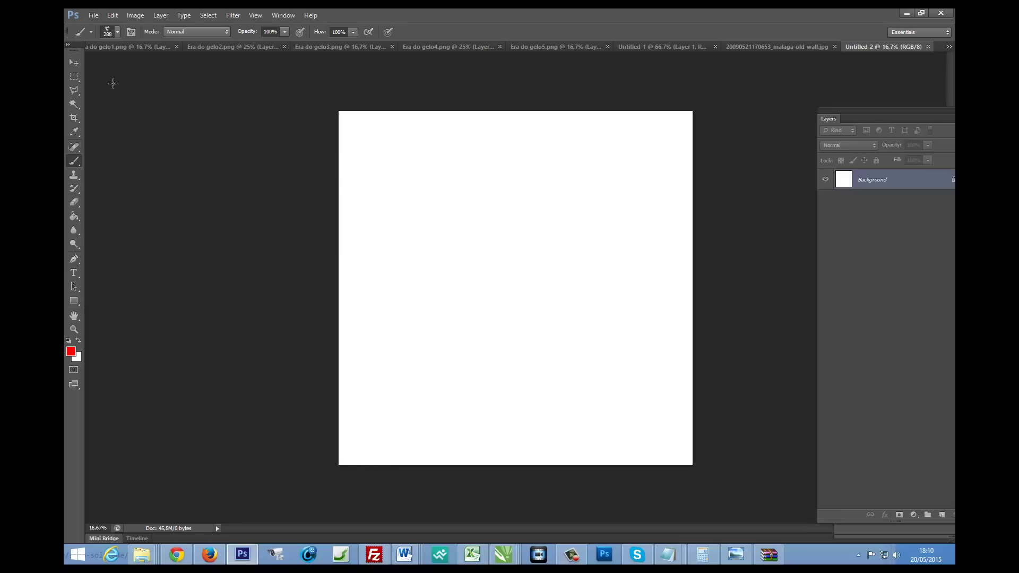
- Stamp a vertical column of five 360 px red footprints up the left side
{"action": "left_click", "coordinate": [618, 416]}
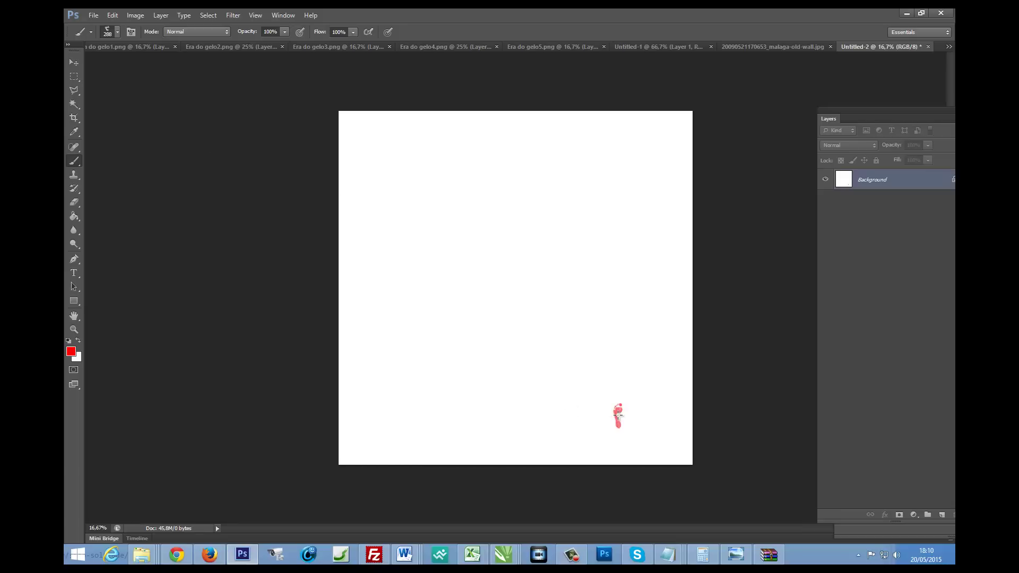
{"action": "key", "text": "ctrl+z"}
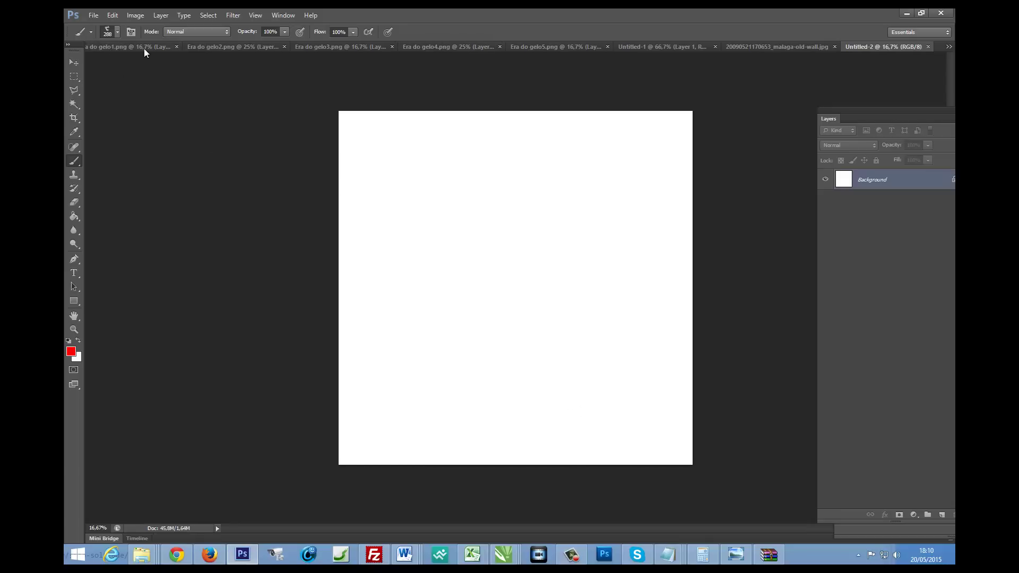
{"action": "left_click", "coordinate": [118, 32]}
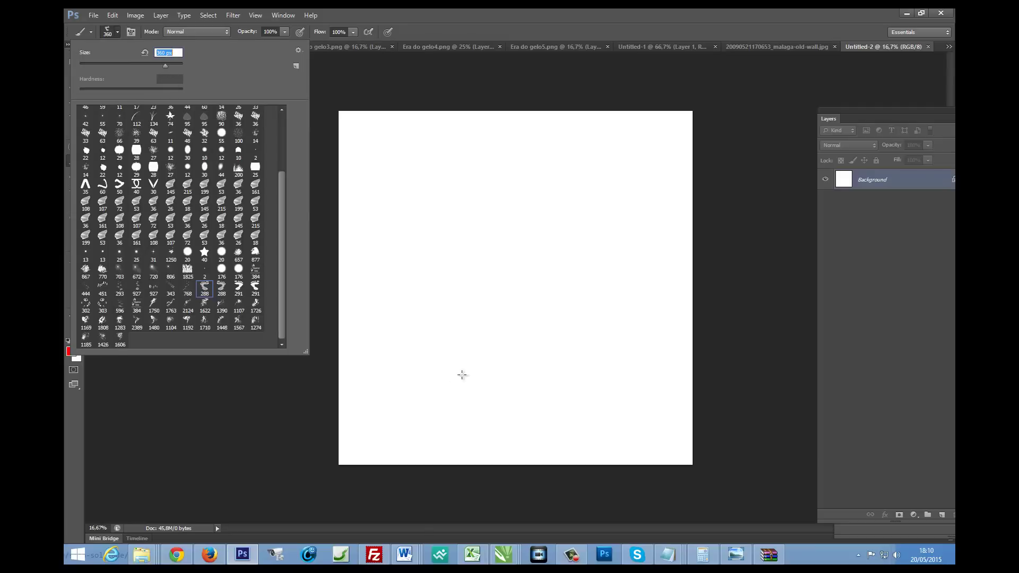
{"action": "left_click", "coordinate": [432, 408]}
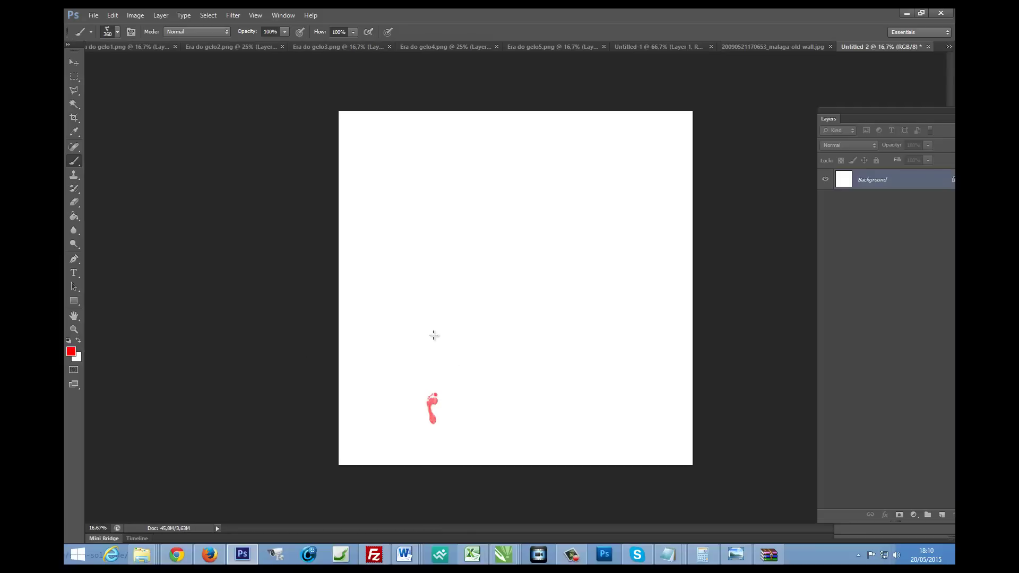
{"action": "left_click", "coordinate": [433, 333]}
{"action": "left_click", "coordinate": [430, 260]}
{"action": "left_click", "coordinate": [431, 200]}
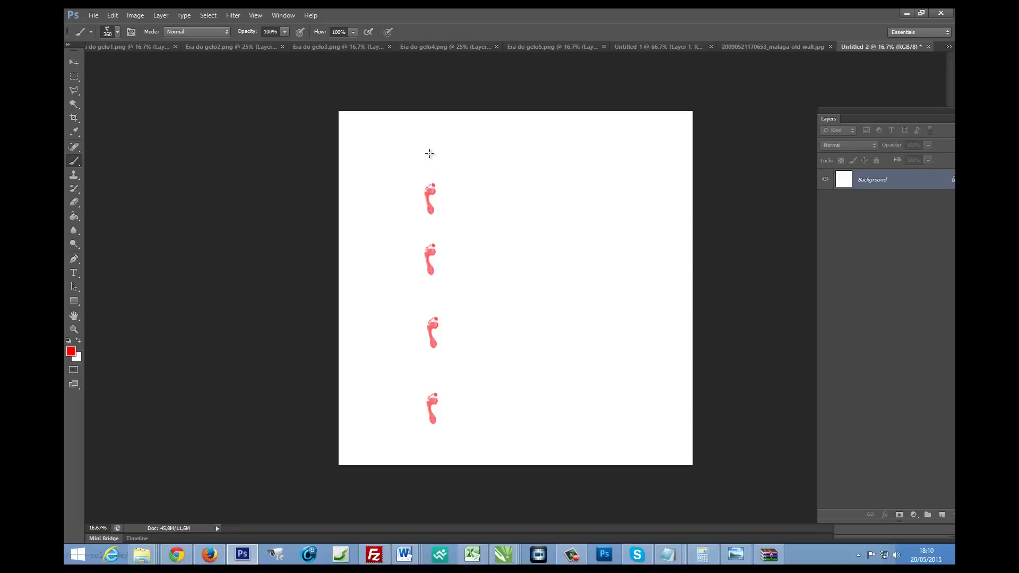
{"action": "left_click", "coordinate": [428, 142]}
- Stamp four 288 px footprints offset to the right of the column
{"action": "left_click", "coordinate": [114, 33]}
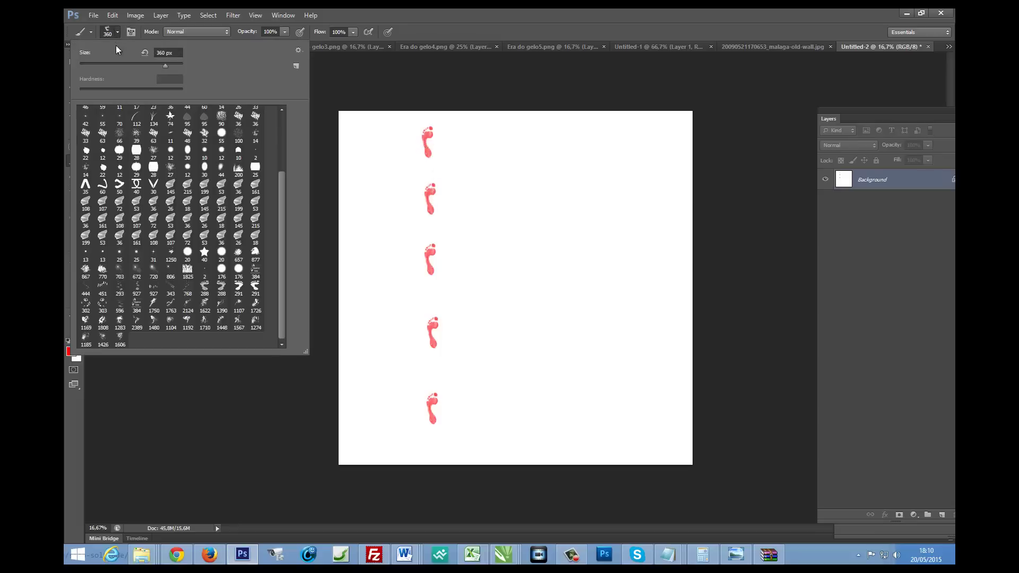
{"action": "left_click", "coordinate": [221, 288]}
{"action": "left_click", "coordinate": [460, 368]}
{"action": "left_click", "coordinate": [456, 368]}
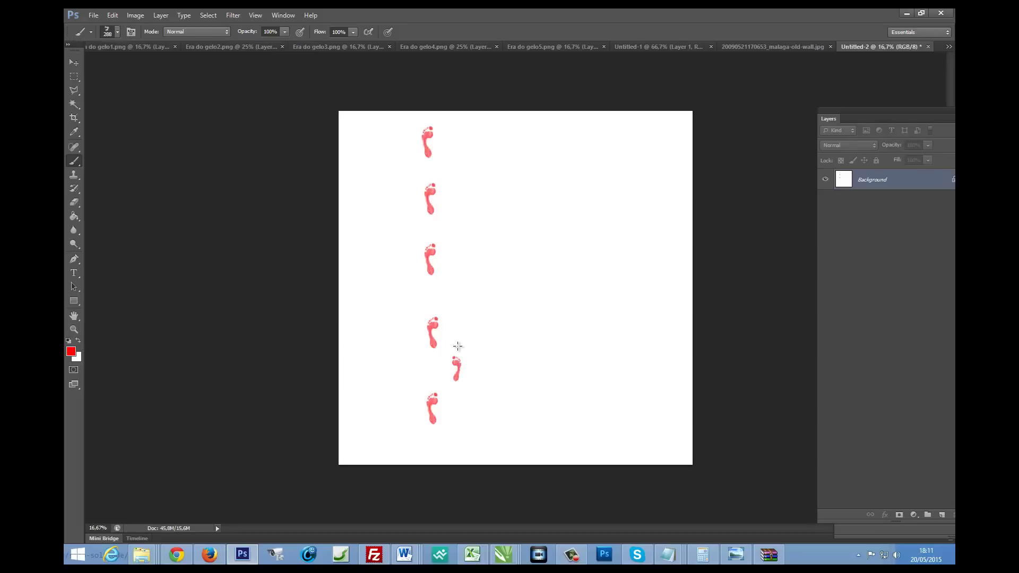
{"action": "left_click", "coordinate": [452, 299]}
{"action": "left_click", "coordinate": [452, 233]}
{"action": "left_click", "coordinate": [453, 169]}
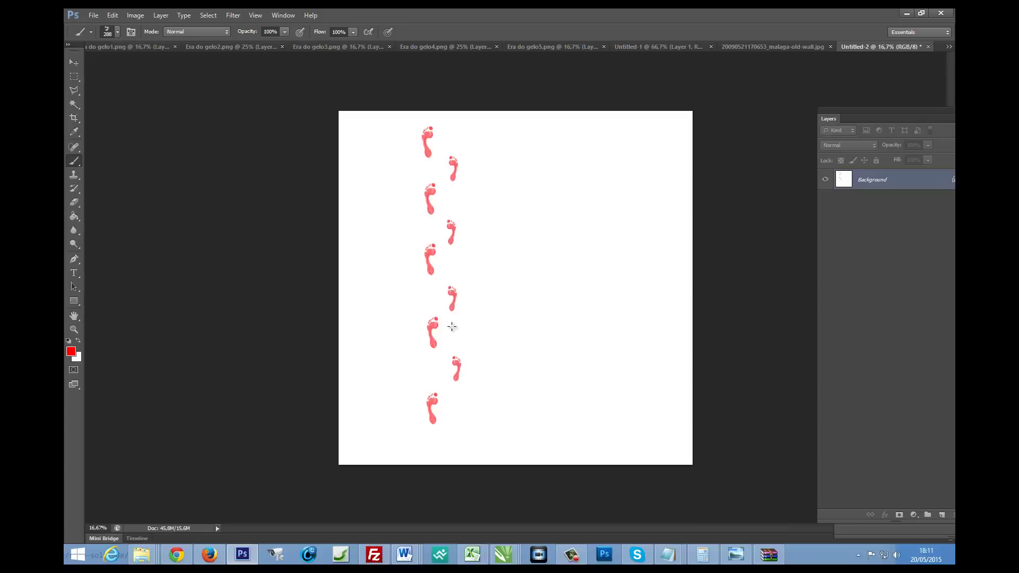
- Zoom in on the footprint trail and return to the Brush tool
{"action": "left_click", "coordinate": [74, 330]}
{"action": "mouse_move", "coordinate": [479, 257]}
{"action": "left_mouse_down"}
{"action": "mouse_move", "coordinate": [531, 311]}
{"action": "mouse_move", "coordinate": [502, 300]}
{"action": "left_mouse_up"}
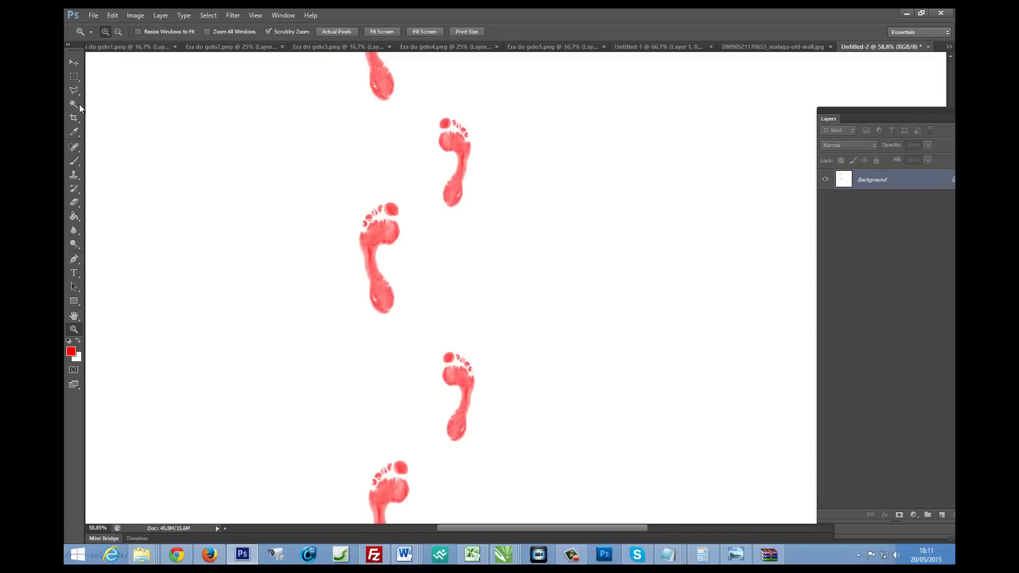
{"action": "left_click", "coordinate": [74, 160]}
{"action": "left_click", "coordinate": [117, 33]}
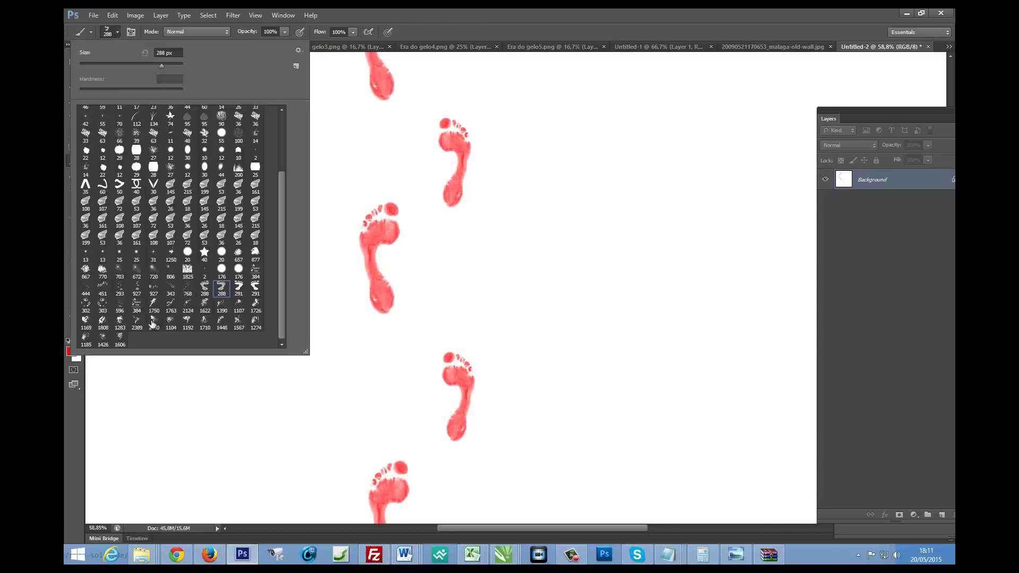
- Stamp a 1480 px red smoke plume, then paint 107 px spiky strokes around the edges
{"action": "left_click", "coordinate": [152, 322]}
{"action": "left_click", "coordinate": [466, 229]}
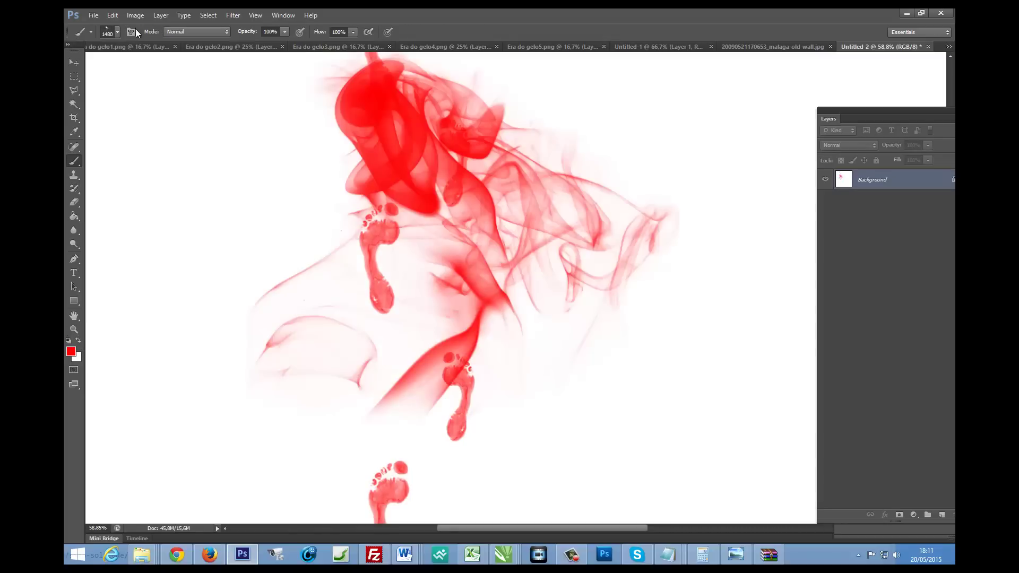
{"action": "left_click", "coordinate": [117, 32]}
{"action": "left_click", "coordinate": [170, 245]}
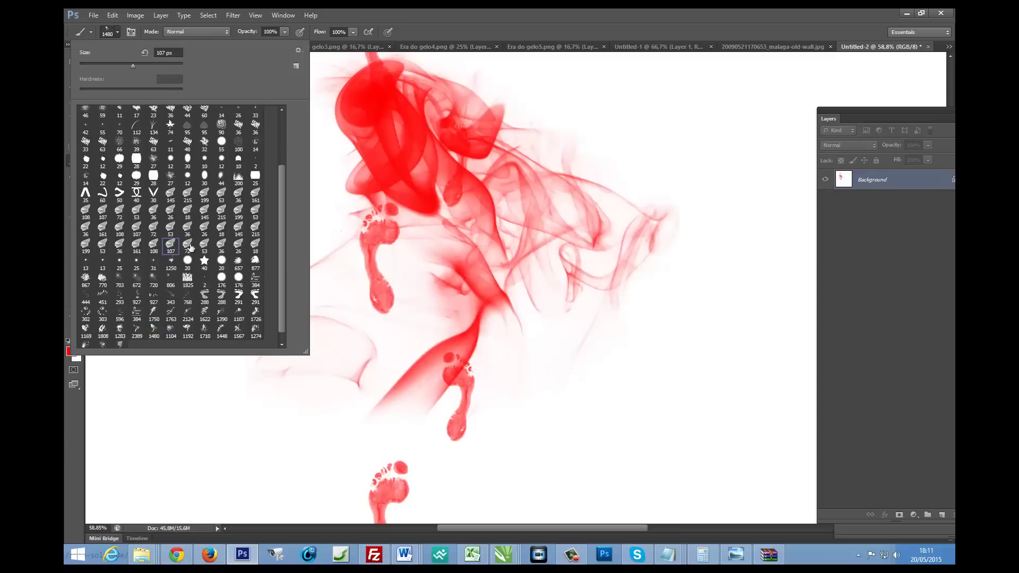
{"action": "left_click", "coordinate": [628, 348]}
{"action": "left_click_drag", "start_coordinate": [632, 401], "coordinate": [562, 372]}
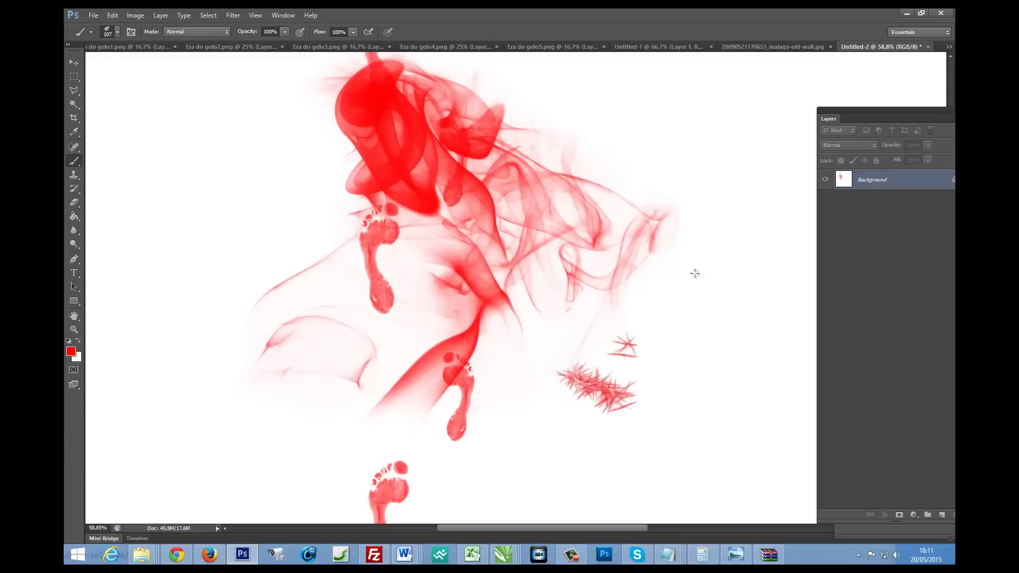
{"action": "left_click_drag", "start_coordinate": [690, 308], "coordinate": [695, 172]}
{"action": "left_click_drag", "start_coordinate": [650, 133], "coordinate": [571, 98]}
{"action": "mouse_move", "coordinate": [252, 96]}
{"action": "left_mouse_down"}
{"action": "mouse_move", "coordinate": [168, 276]}
{"action": "mouse_move", "coordinate": [239, 416]}
{"action": "mouse_move", "coordinate": [443, 439]}
{"action": "mouse_move", "coordinate": [668, 443]}
{"action": "mouse_move", "coordinate": [749, 213]}
{"action": "left_mouse_up"}
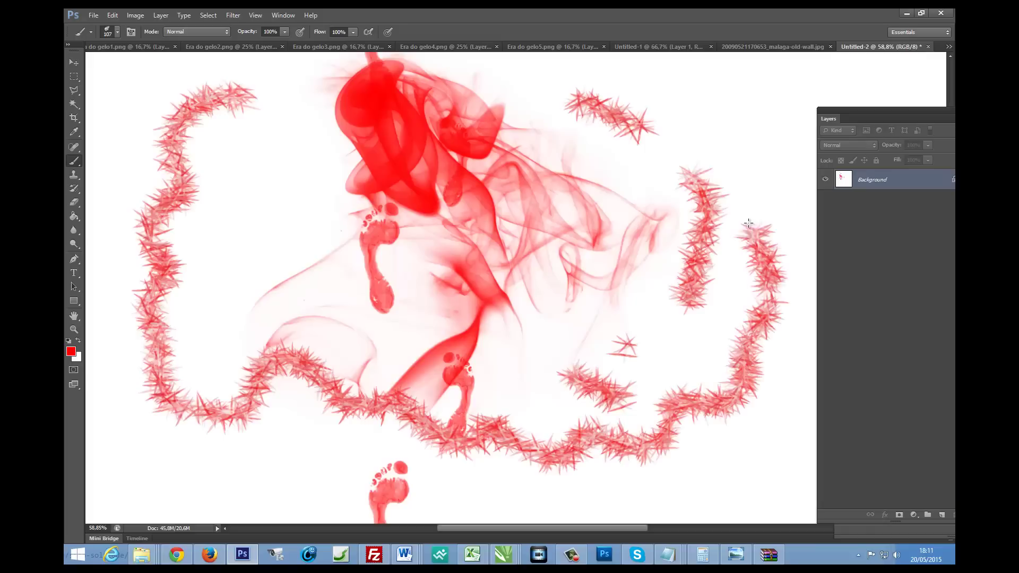
- Draw a red zigzag across the canvas with the 40 px chain brush
{"action": "left_click", "coordinate": [117, 32]}
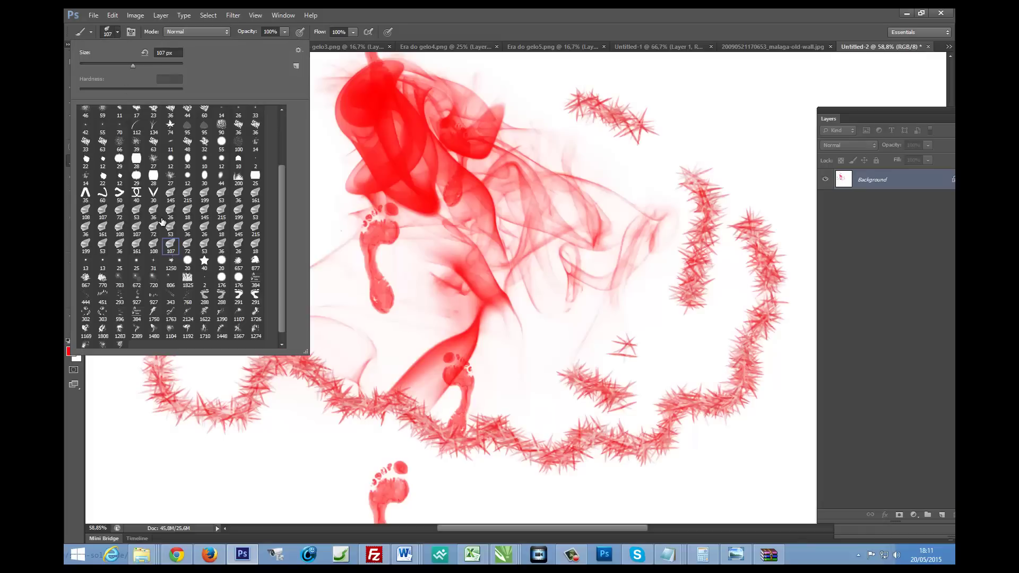
{"action": "left_click", "coordinate": [136, 192]}
{"action": "mouse_move", "coordinate": [634, 84]}
{"action": "left_mouse_down"}
{"action": "mouse_move", "coordinate": [678, 218]}
{"action": "mouse_move", "coordinate": [194, 398]}
{"action": "left_mouse_up"}
- Paint a diagonal band of red-orange leaves with the 74 px leaf scatter brush
{"action": "left_click", "coordinate": [117, 32]}
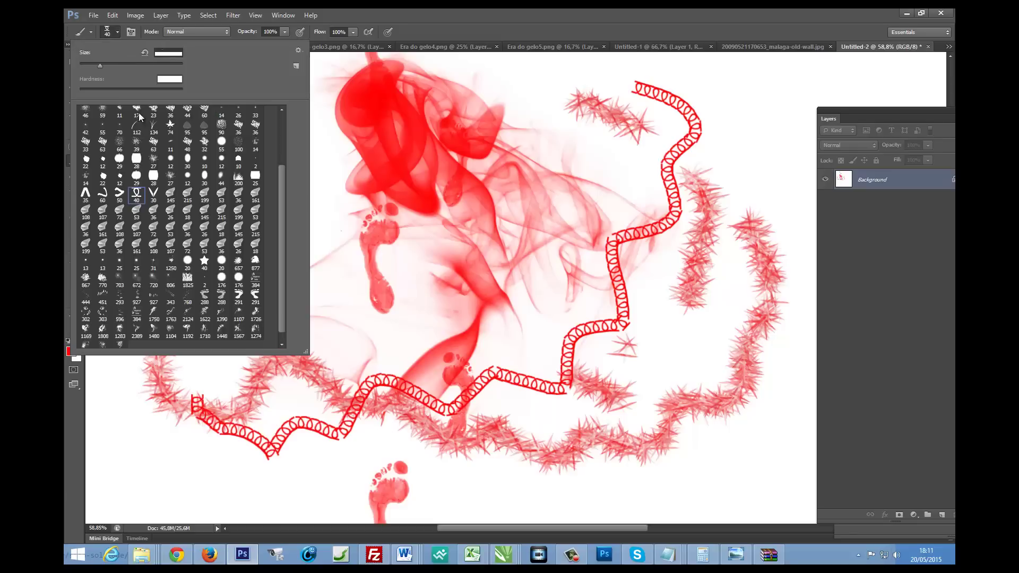
{"action": "scroll", "coordinate": [173, 232], "scroll_direction": "up", "scroll_amount": 2}
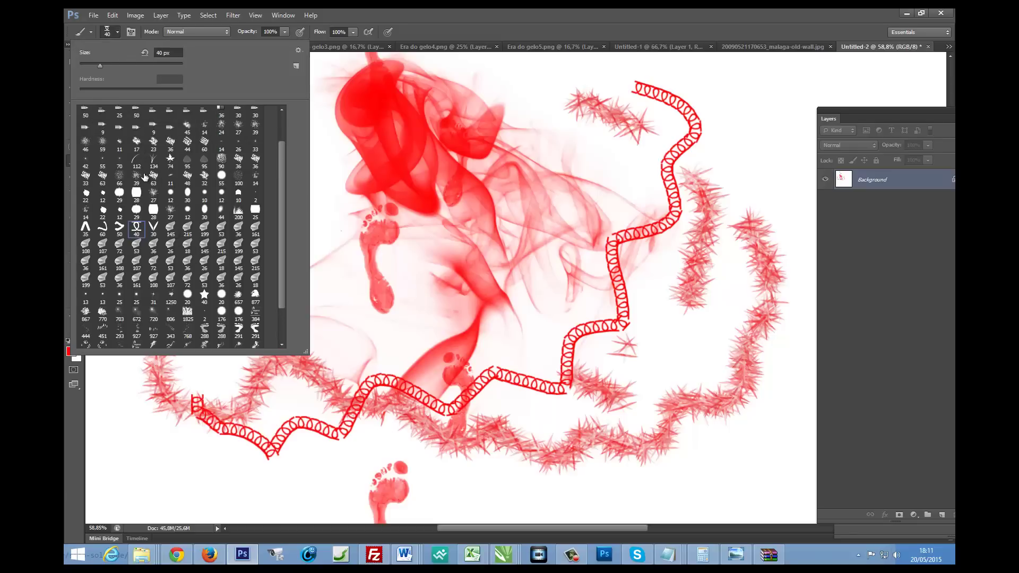
{"action": "left_click", "coordinate": [170, 158]}
{"action": "left_click", "coordinate": [764, 125]}
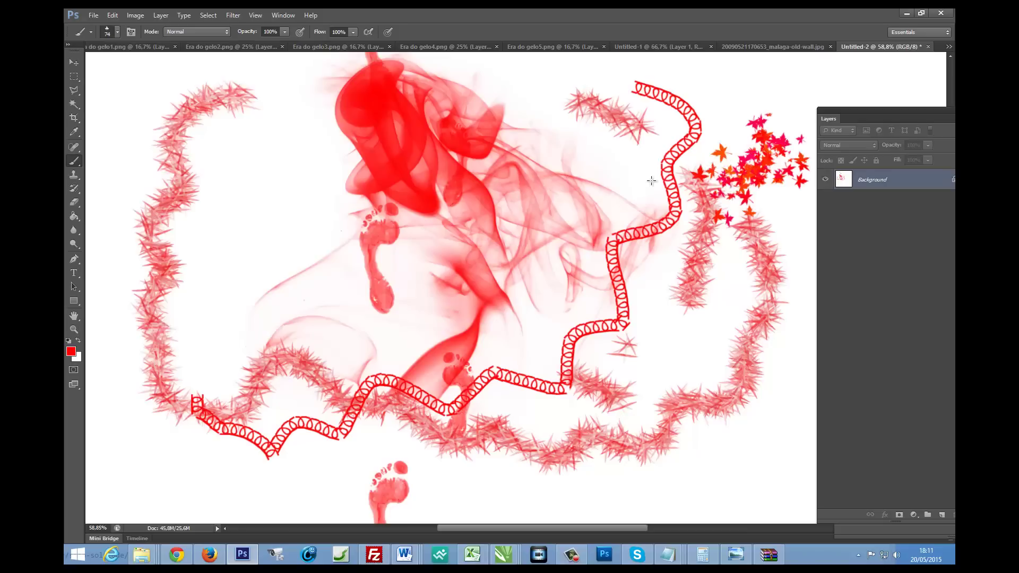
{"action": "left_click_drag", "start_coordinate": [775, 133], "coordinate": [393, 212]}
{"action": "left_click_drag", "start_coordinate": [349, 267], "coordinate": [200, 326]}
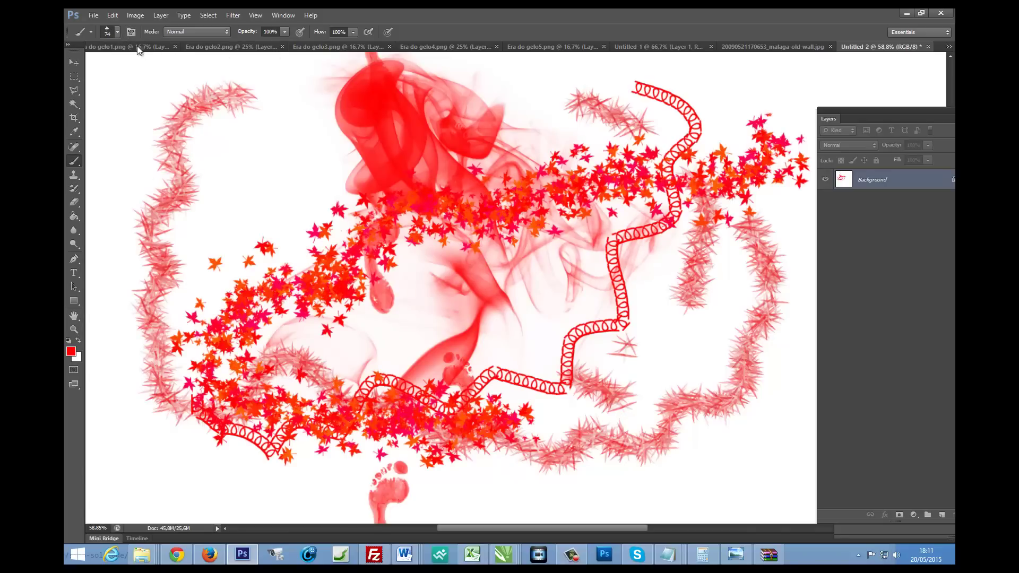
- Stamp 302 px footprint clusters around the canvas, then switch to Era do gelo2.png
{"action": "left_click", "coordinate": [118, 33]}
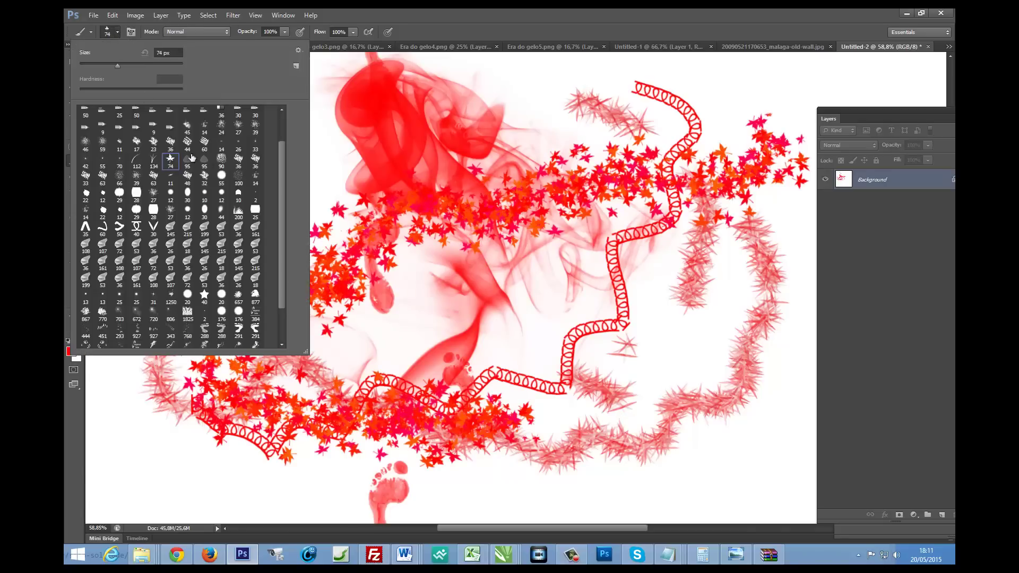
{"action": "left_click_drag", "start_coordinate": [284, 228], "coordinate": [285, 255]}
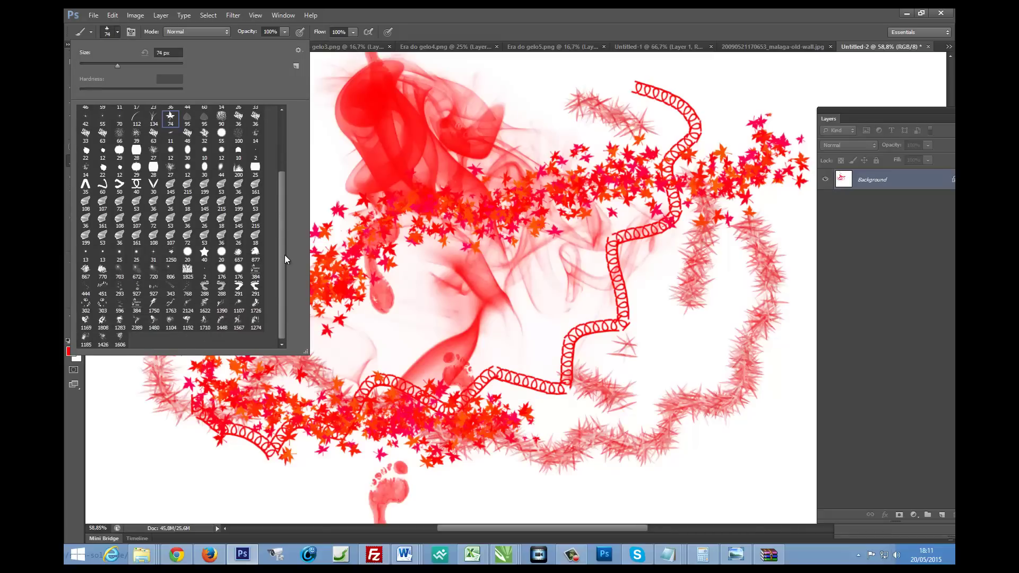
{"action": "scroll", "coordinate": [250, 151], "scroll_direction": "up", "scroll_amount": 3}
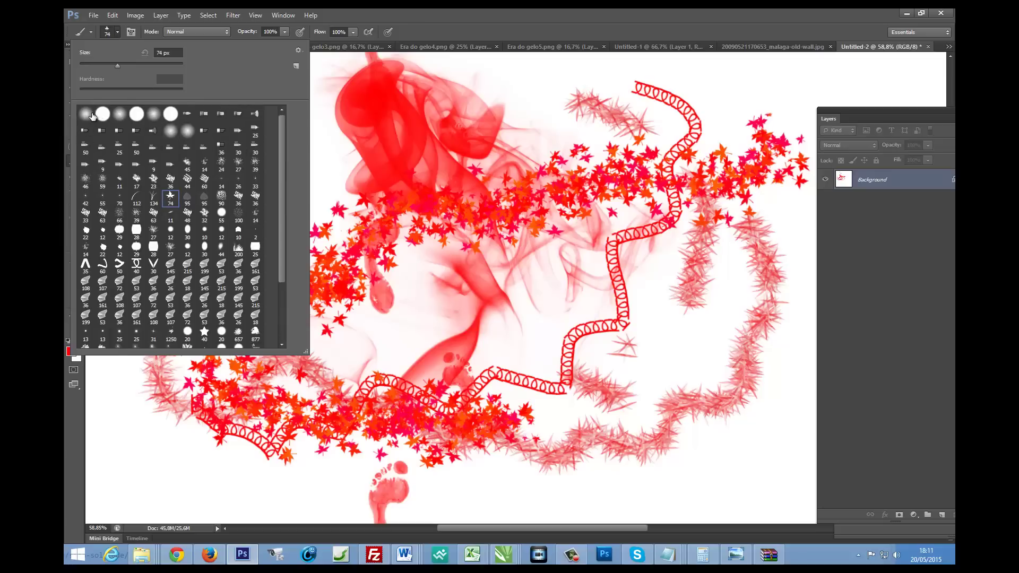
{"action": "left_click_drag", "start_coordinate": [281, 210], "coordinate": [273, 268]}
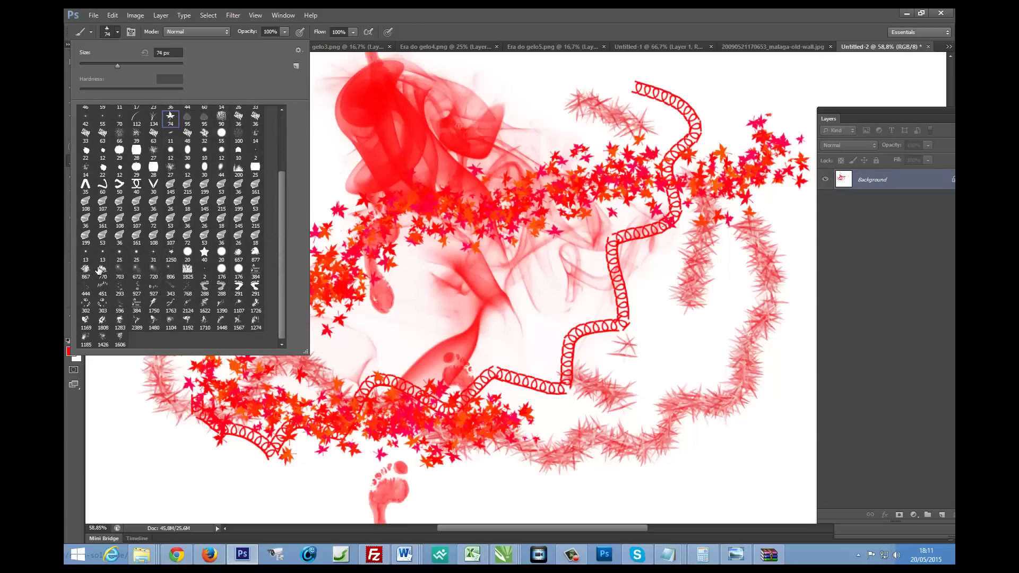
{"action": "left_click", "coordinate": [88, 307]}
{"action": "left_click", "coordinate": [600, 289]}
{"action": "left_click", "coordinate": [550, 311]}
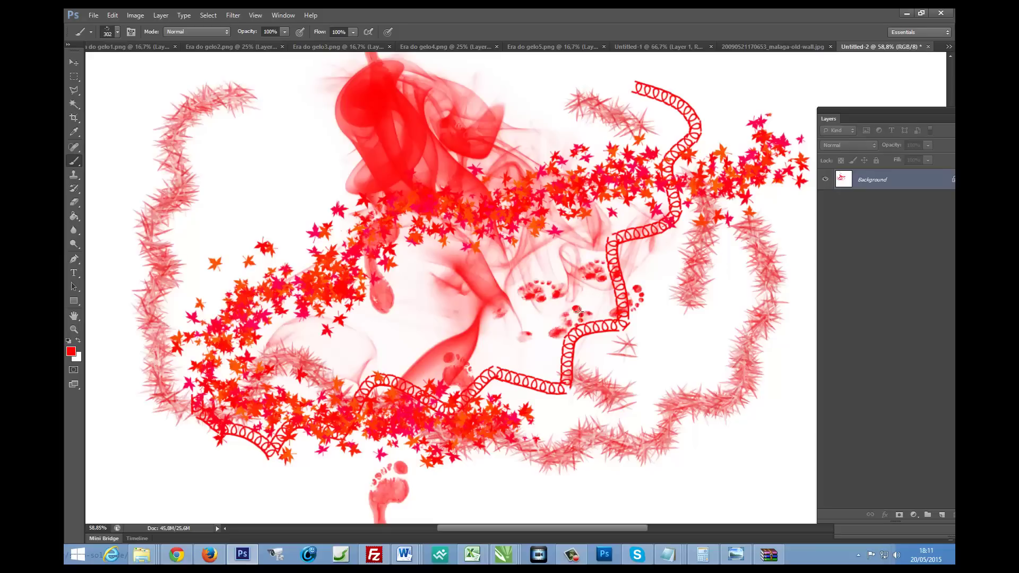
{"action": "left_click", "coordinate": [680, 332]}
{"action": "left_click", "coordinate": [653, 345]}
{"action": "left_click", "coordinate": [418, 231]}
{"action": "left_click", "coordinate": [327, 160]}
{"action": "left_click", "coordinate": [225, 186]}
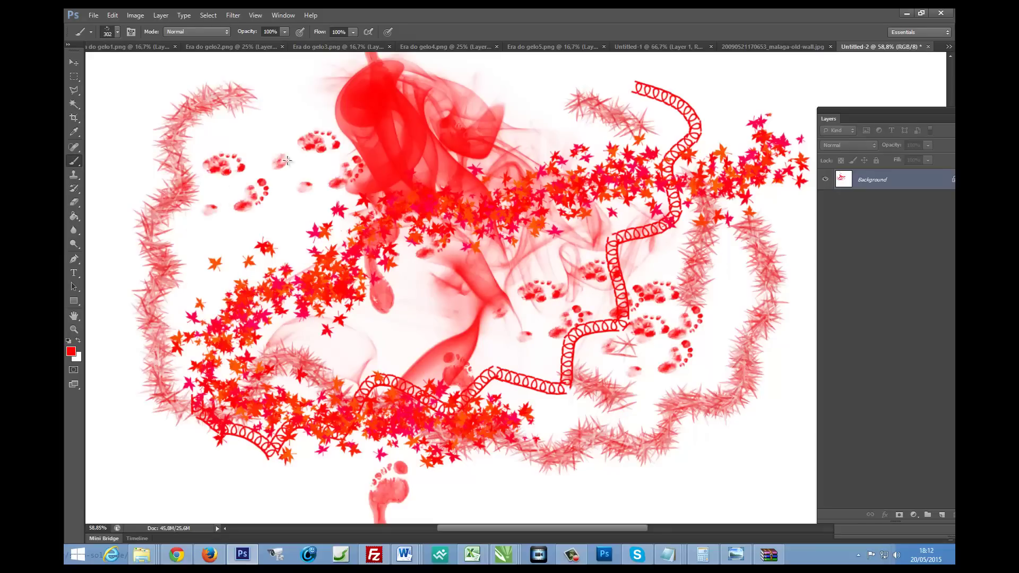
{"action": "left_click", "coordinate": [226, 46]}
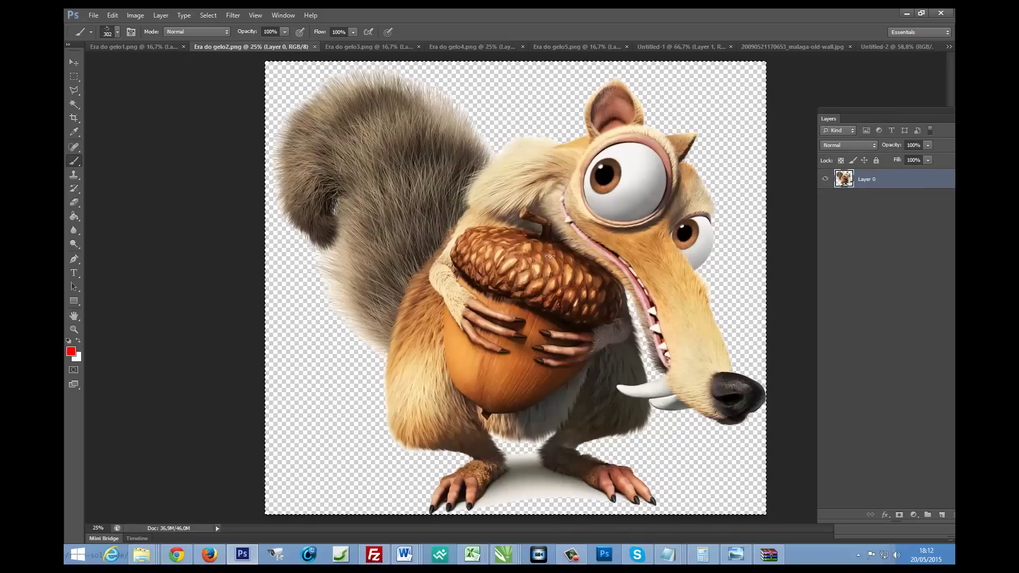
- Cycle through the Era do gelo tabs to the Era do gelo5.png eggs image
{"action": "left_click", "coordinate": [144, 46]}
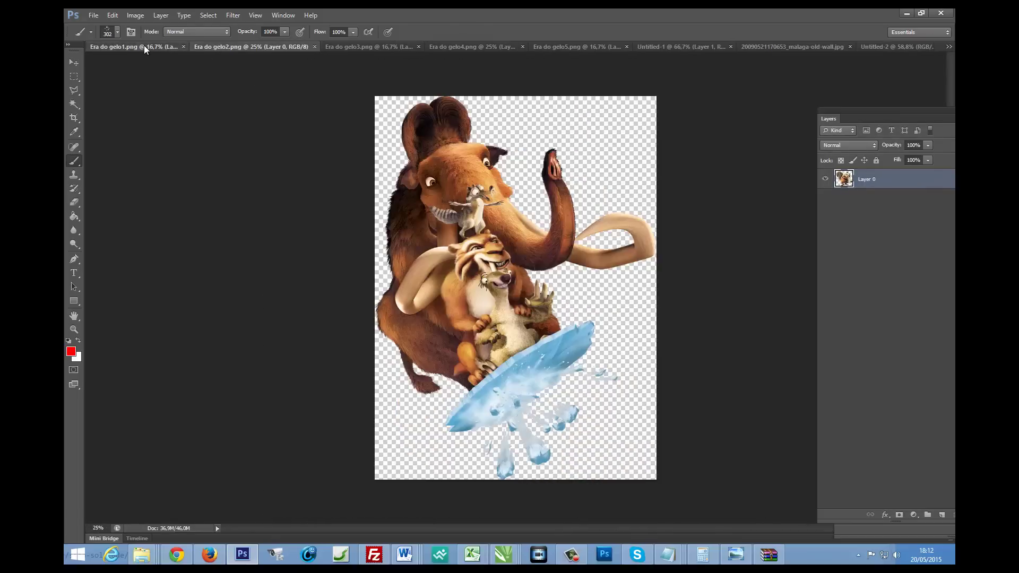
{"action": "left_click", "coordinate": [370, 49]}
{"action": "left_click", "coordinate": [473, 48]}
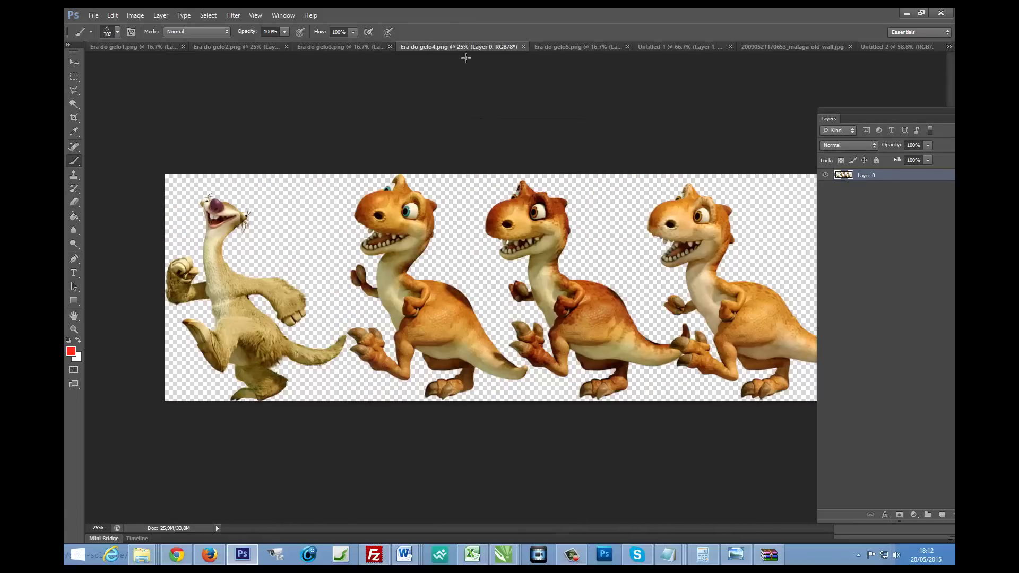
{"action": "left_click", "coordinate": [561, 49]}
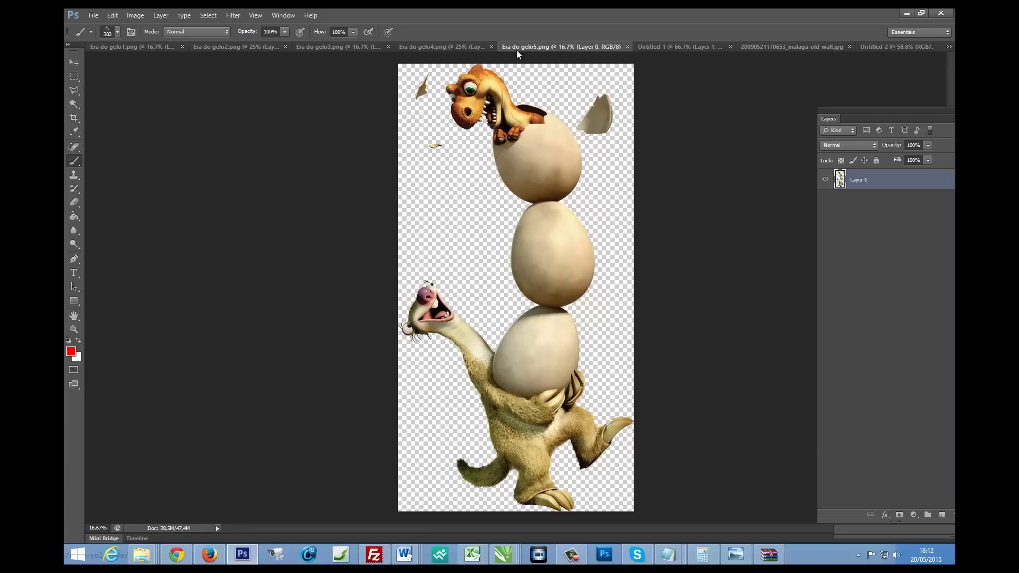
- Paint red strokes over the eggs, then close Era do gelo5.png without saving
{"action": "left_click", "coordinate": [451, 177]}
{"action": "left_click", "coordinate": [539, 154]}
{"action": "left_click_drag", "start_coordinate": [534, 180], "coordinate": [437, 417]}
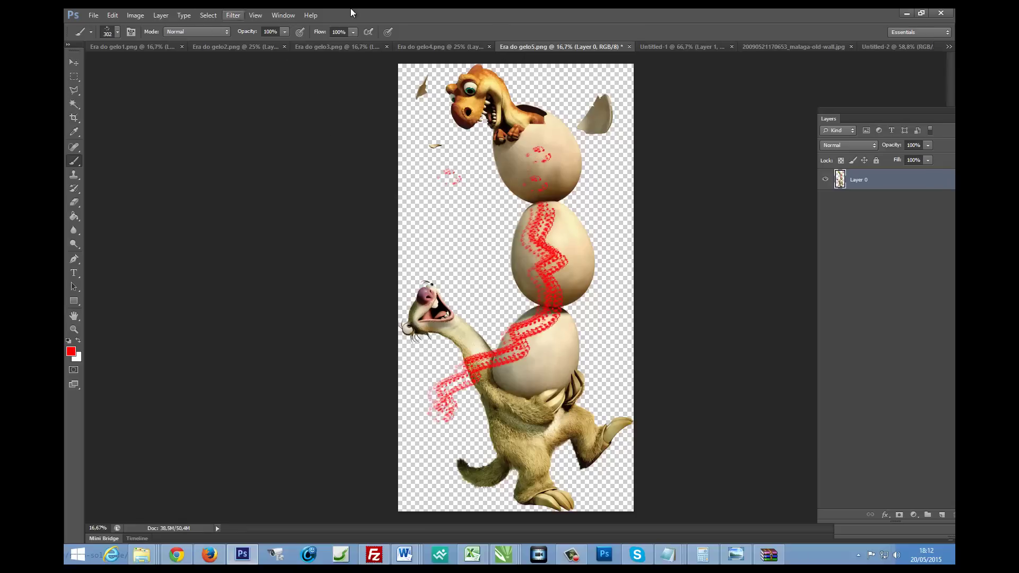
{"action": "left_click", "coordinate": [630, 47]}
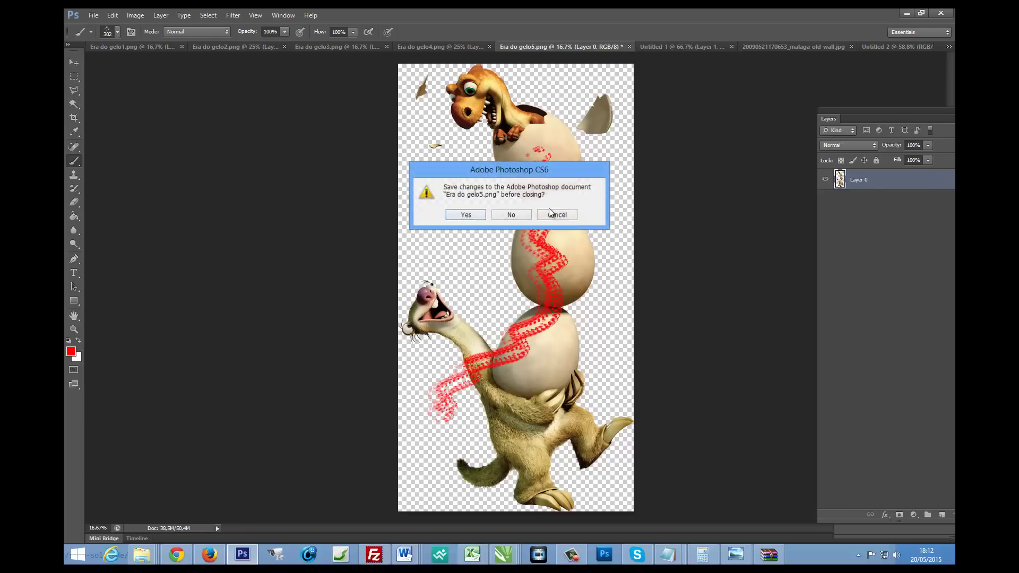
{"action": "left_click", "coordinate": [508, 216]}
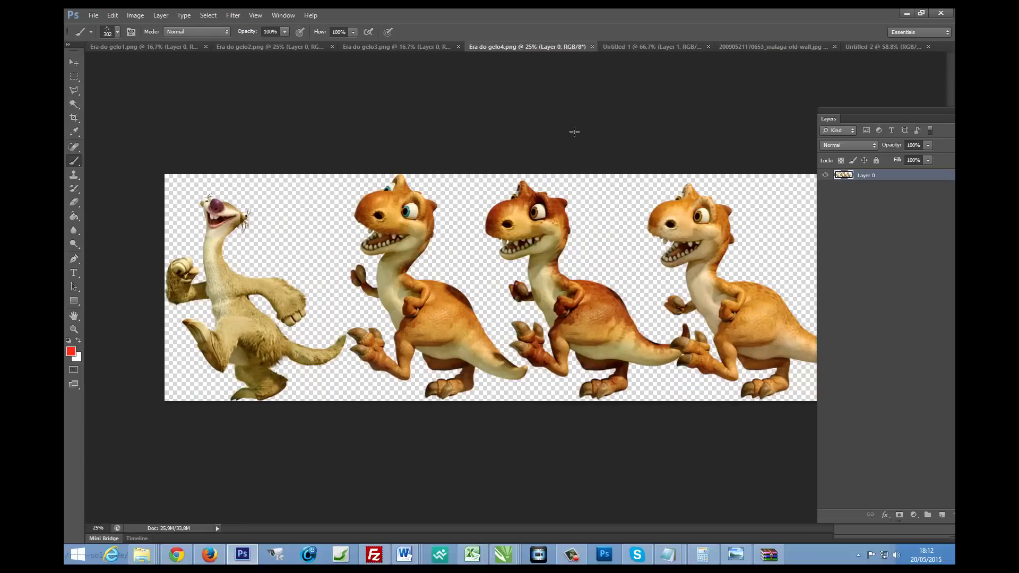